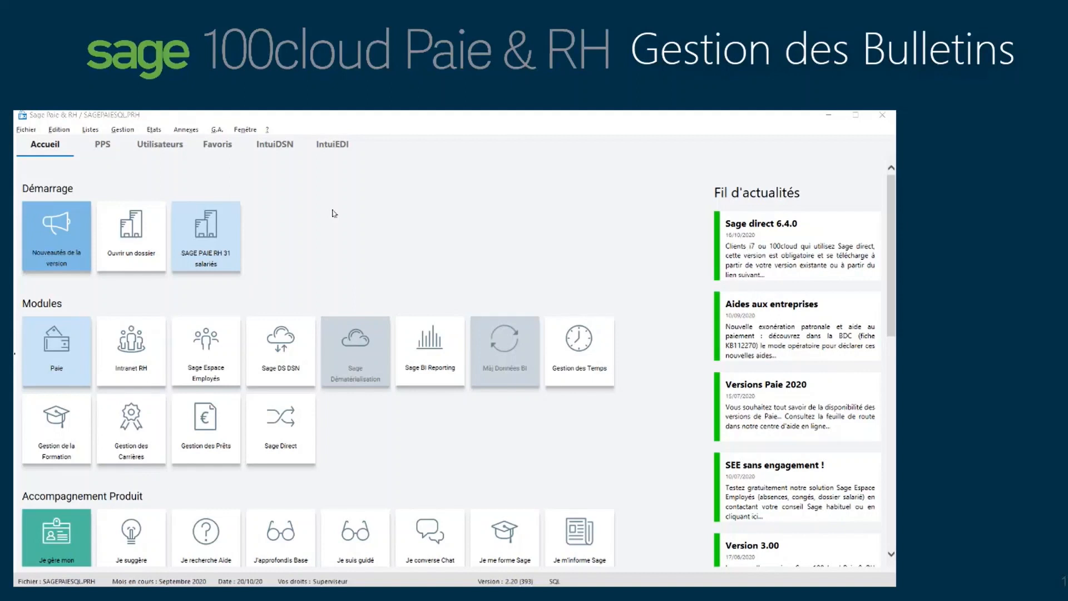
Step: Open the Bulletins salariés list and look through the employees' payslip status indicators
left_click(122, 129)
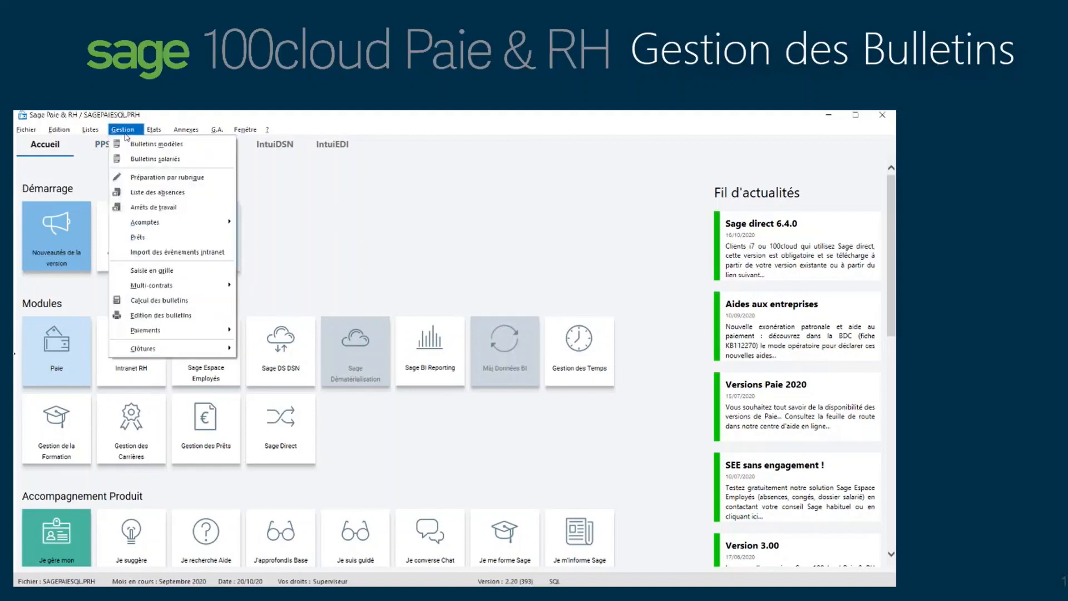
left_click(142, 160)
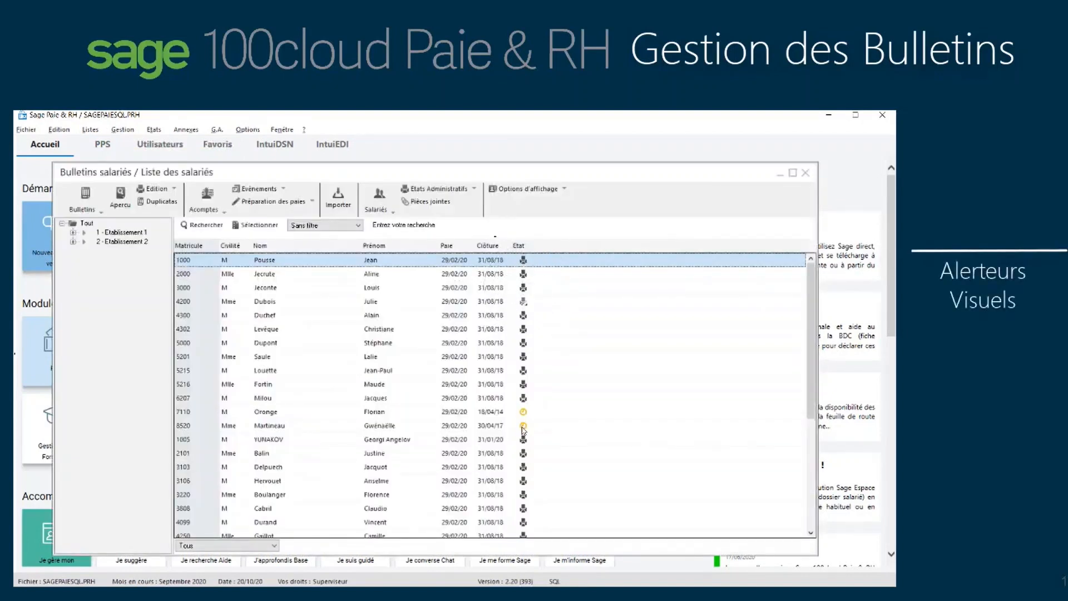
scroll(524, 424, "down", 3)
scroll(524, 425, "up", 1)
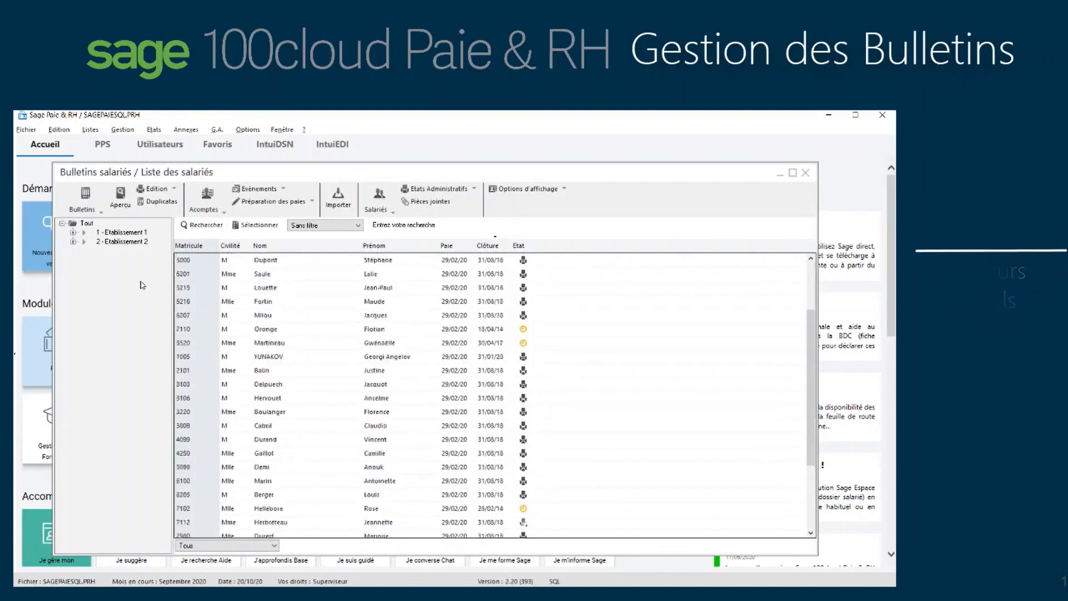
Step: Browse the employee list by establishment and group, and filter it to the 010 - Cadre group of Etablissement 1
left_click(119, 233)
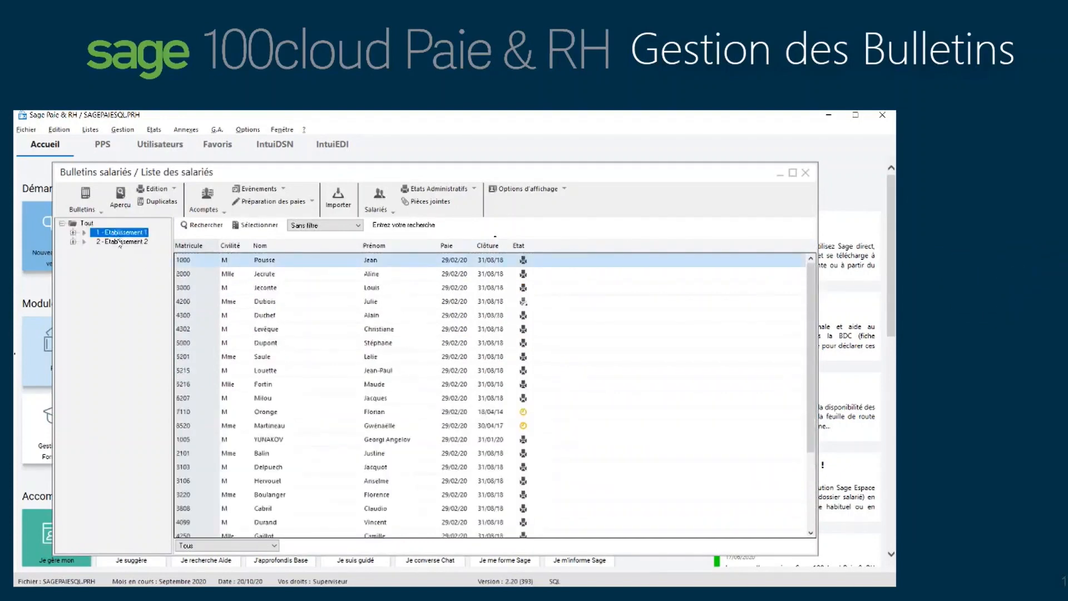
left_click(121, 241)
left_click(73, 232)
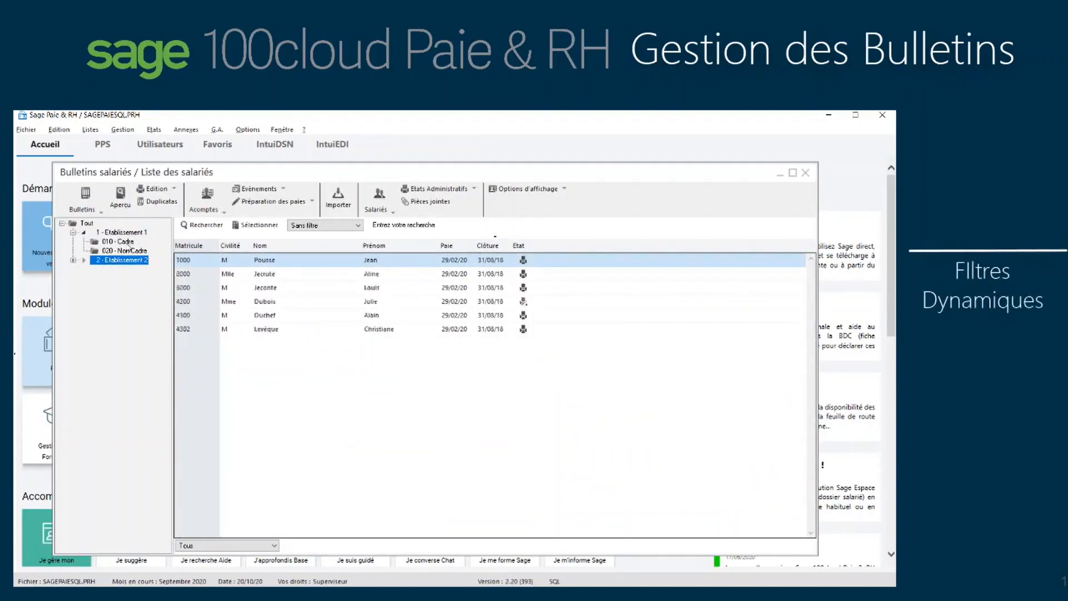
left_click(130, 251)
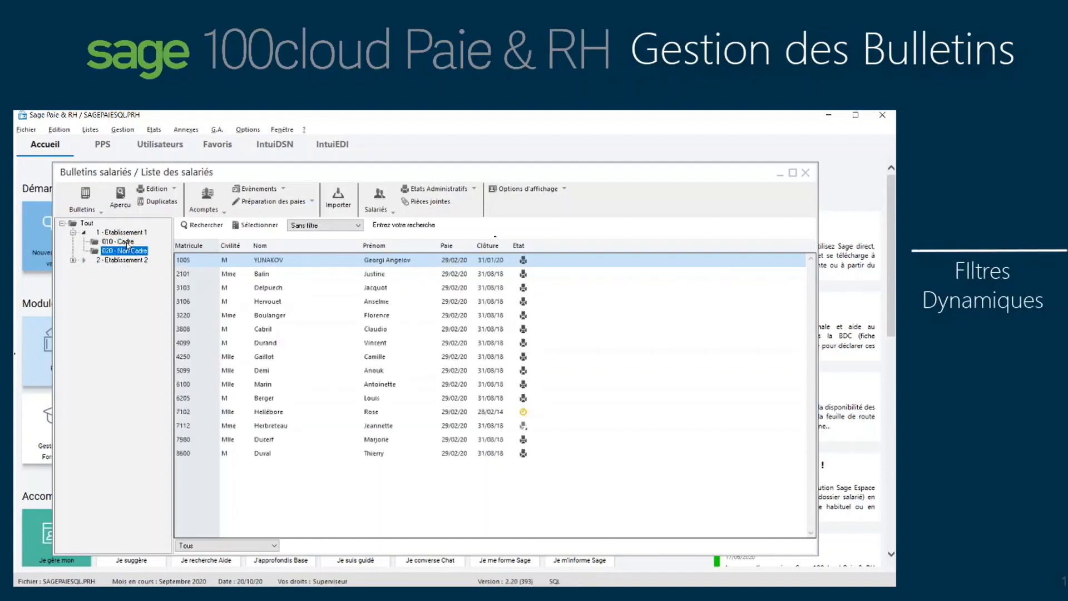
left_click(127, 243)
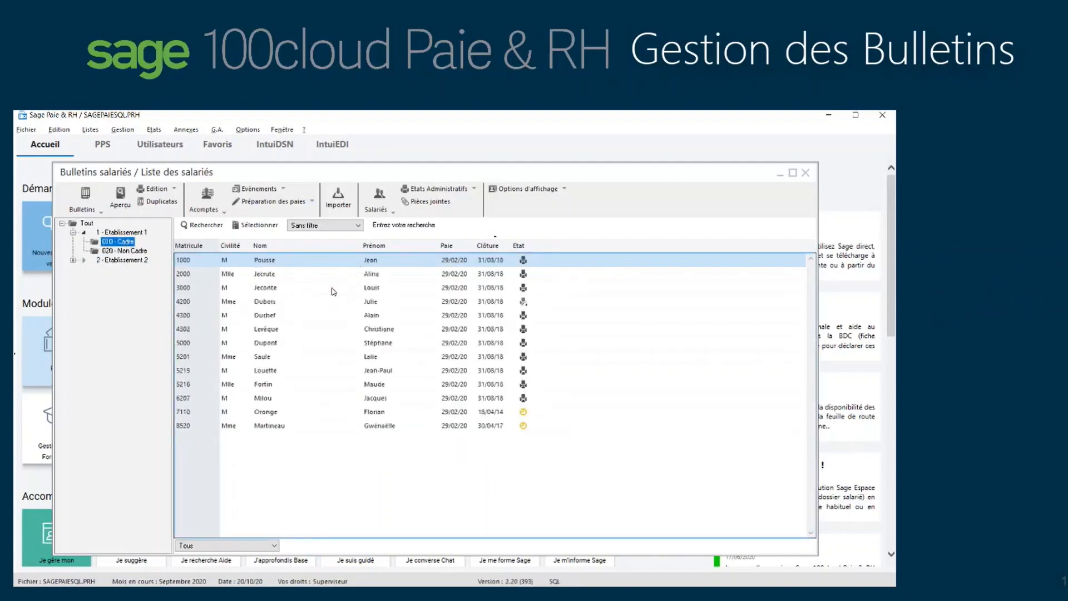
Step: Start a group entry of working hours and overtime for the first seven employees, choosing the nature 1200 Heures supplémentaires à 125%
left_click(339, 208)
left_click(311, 343, "shift")
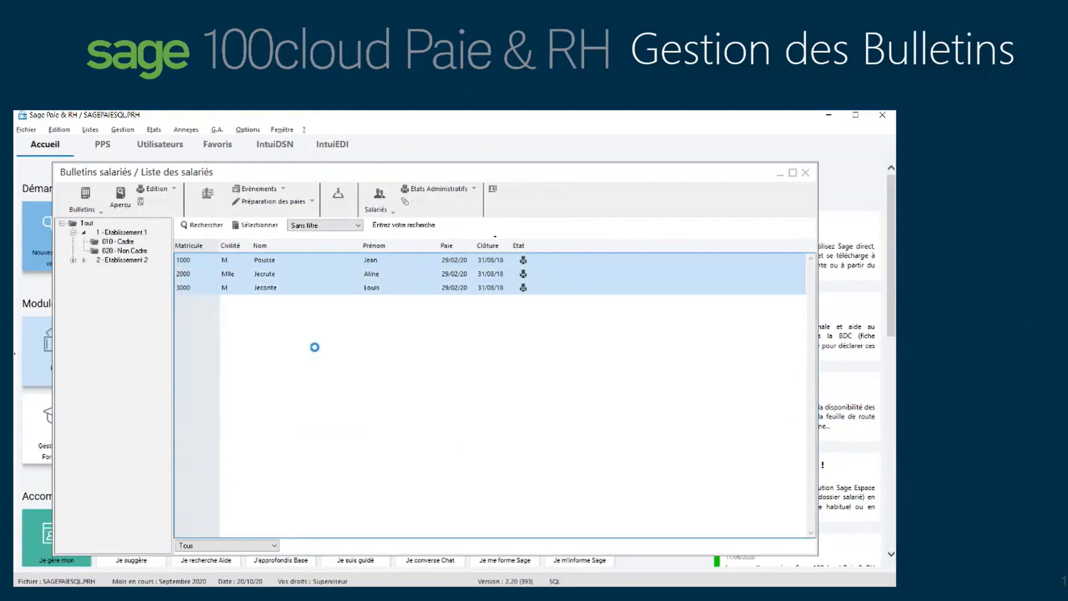
left_click(312, 204)
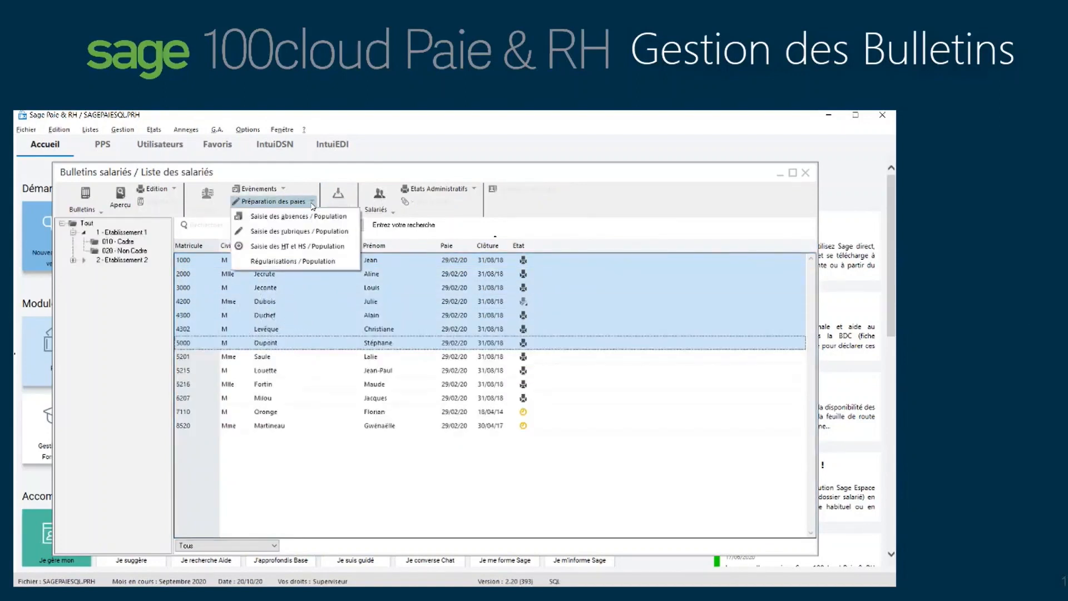
left_click(305, 246)
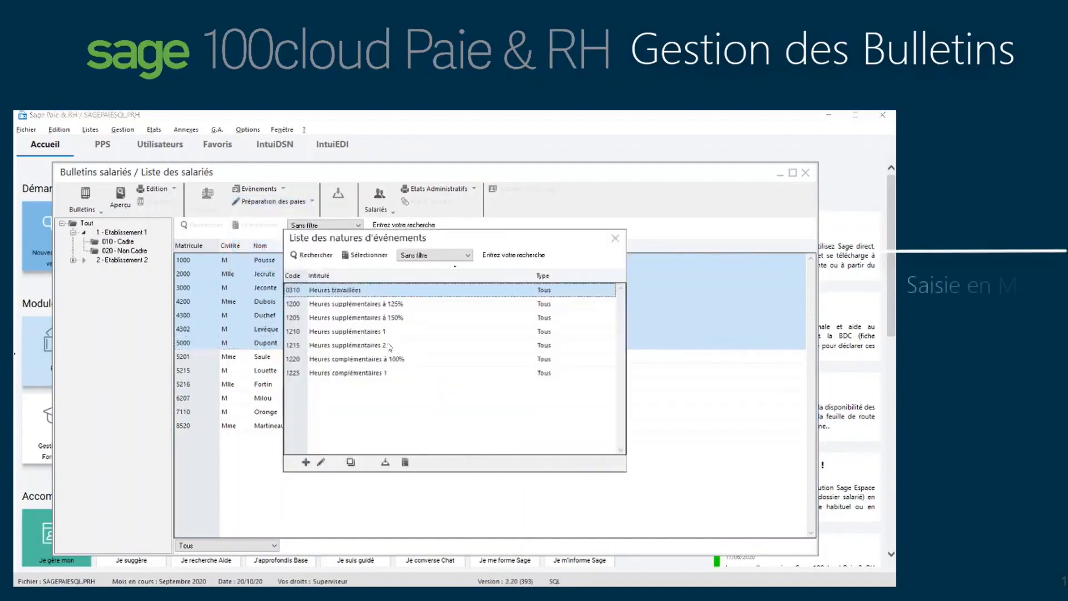
double_click(376, 306)
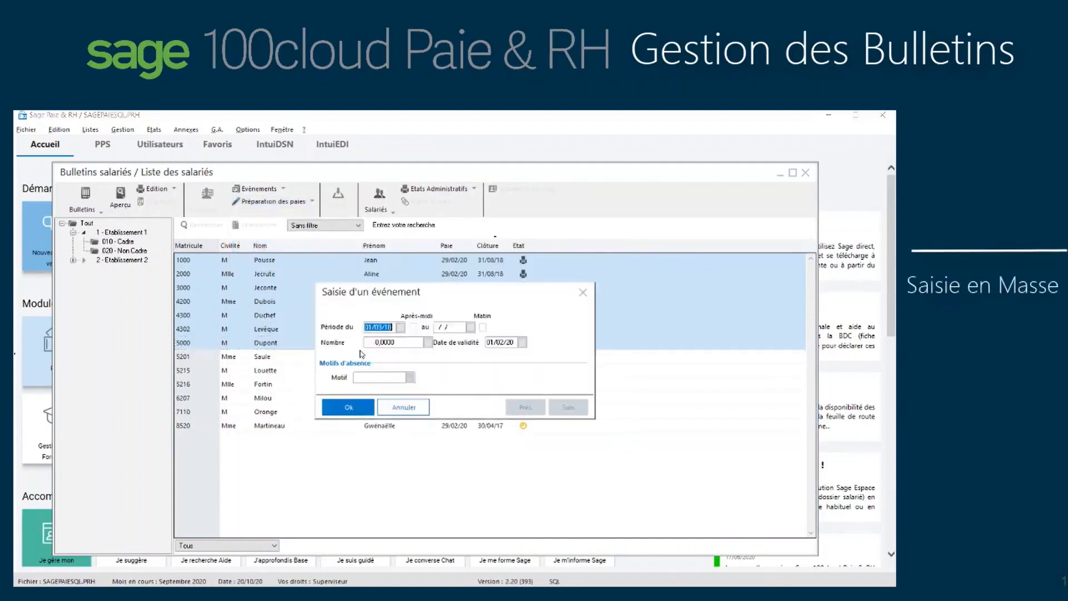
Step: Enter the overtime event for the period 01/09/20 to 01/09/20 with a number of 10, and validate it
type("010918")
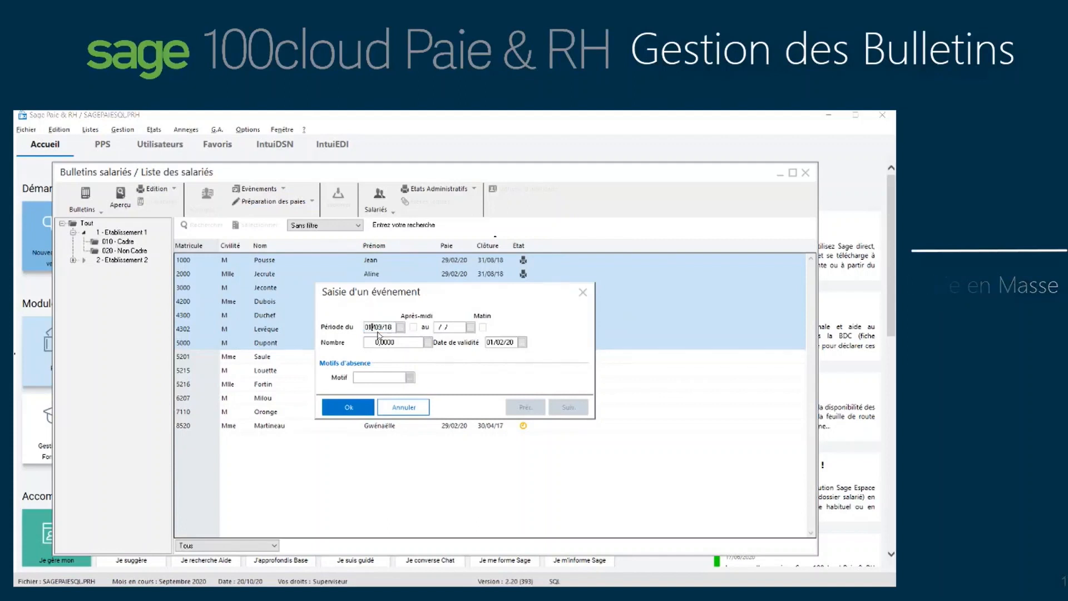
key("Tab")
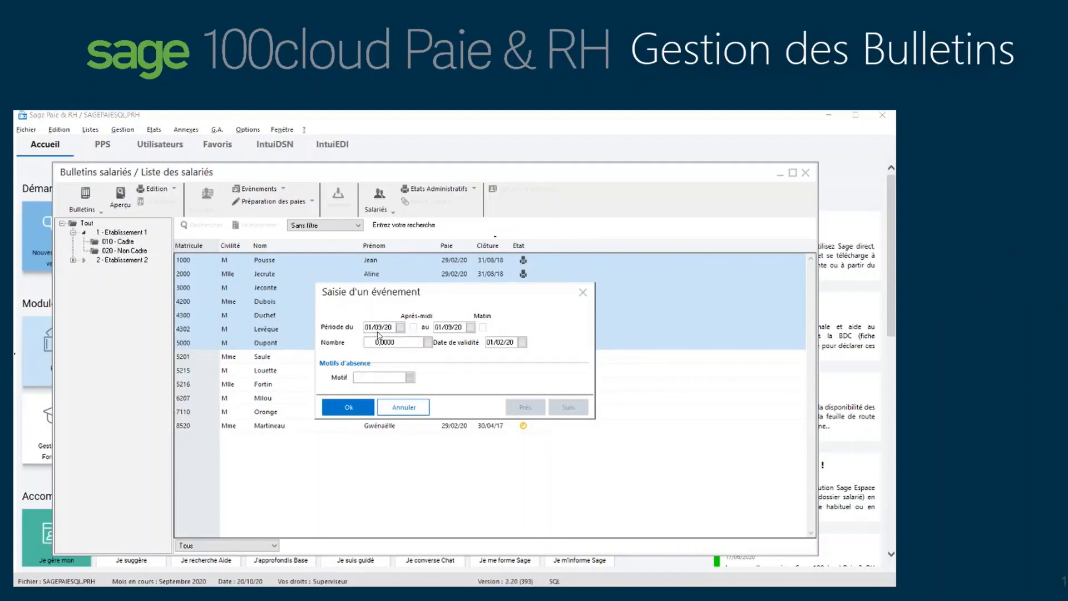
key("Tab")
type("10")
left_click(360, 406)
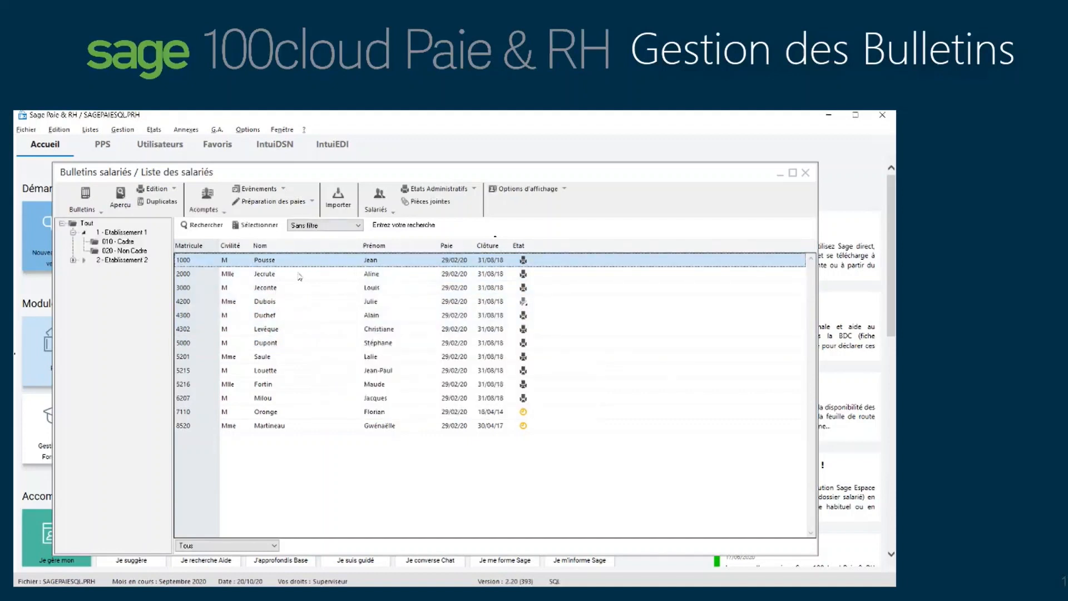
Step: View the group entry form of rubrique 700 Commission sur Objectifs for the first six employees, and close it without entering values
left_click(304, 332, "shift")
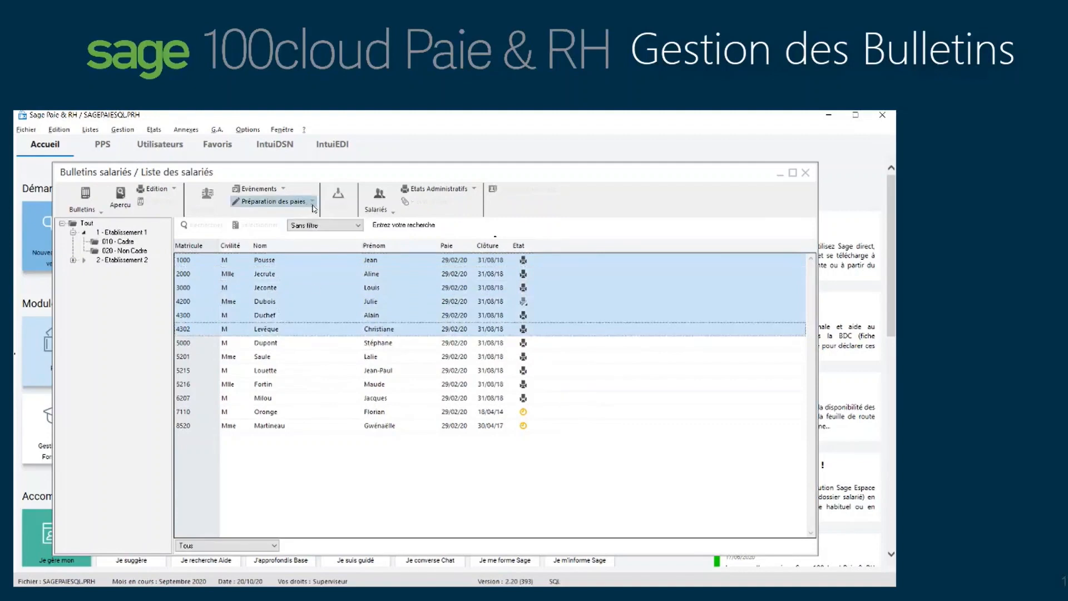
left_click(313, 206)
left_click(314, 231)
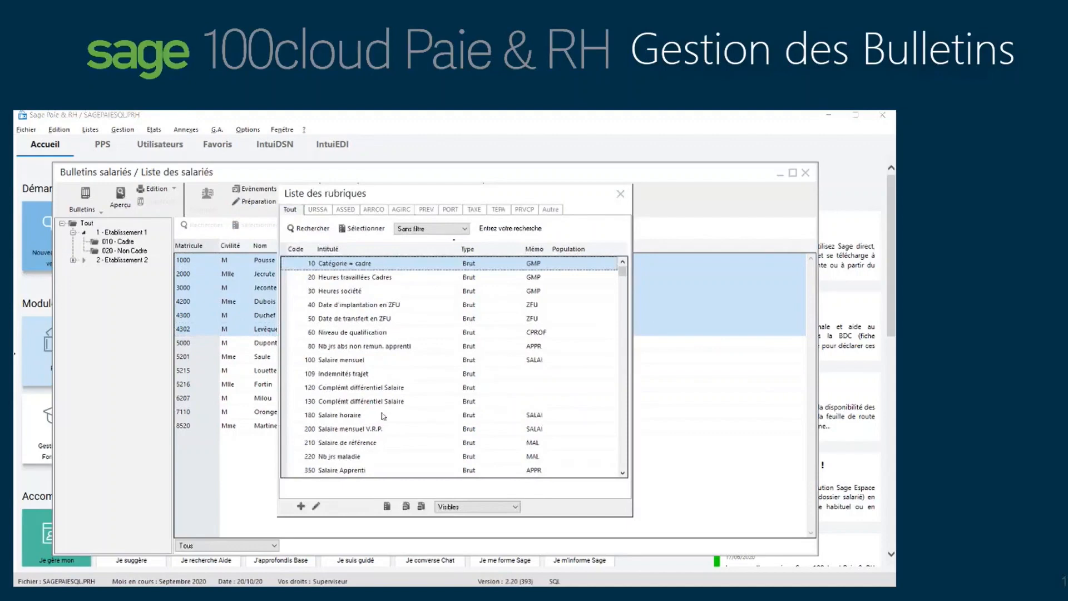
scroll(383, 416, "down", 4)
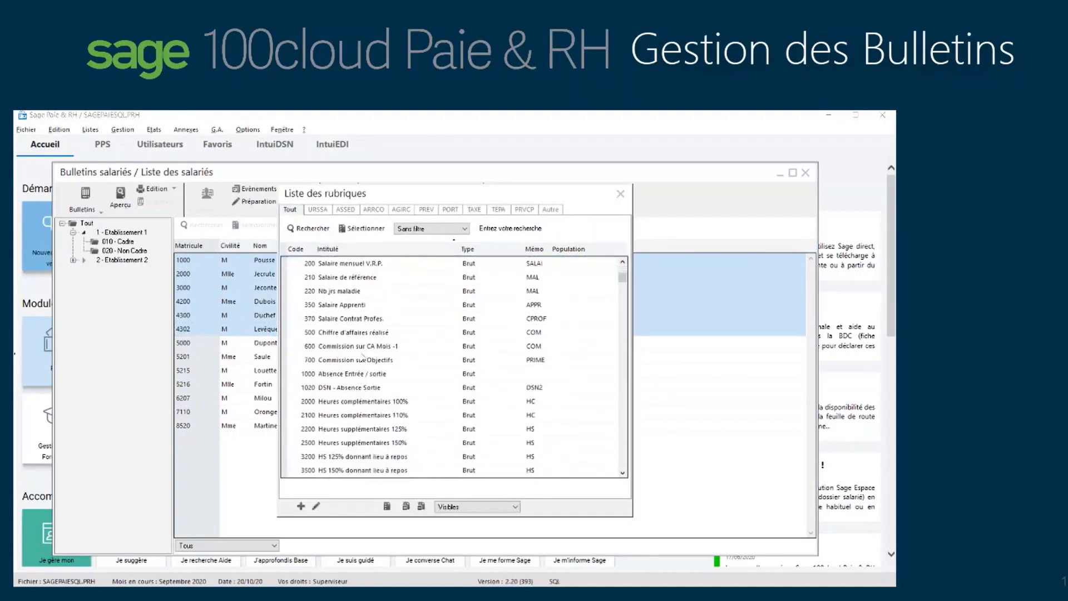
double_click(364, 358)
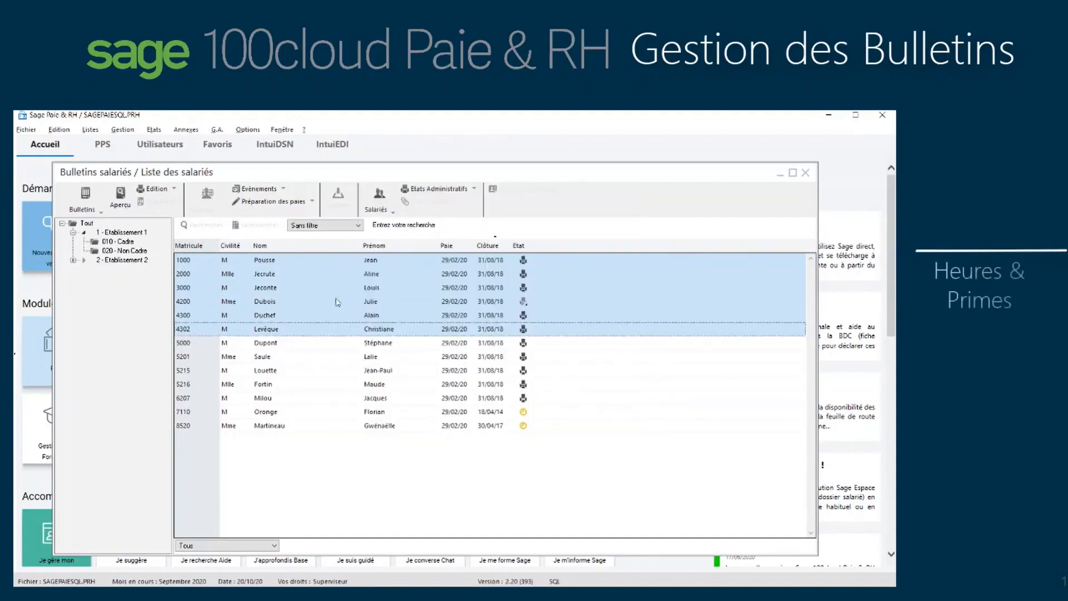
left_click(382, 404)
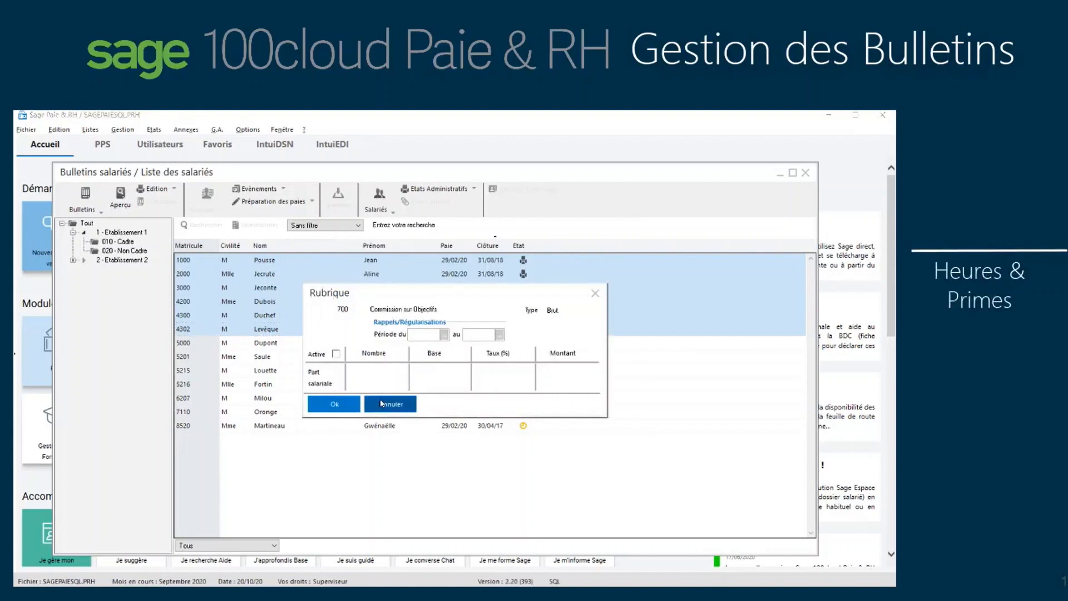
left_click(381, 409)
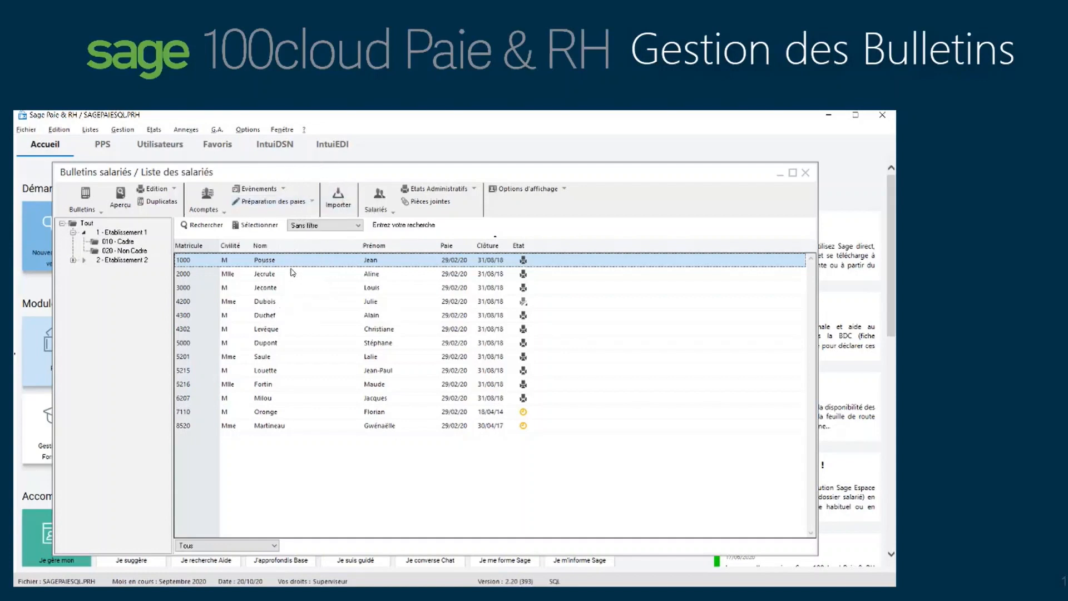
Step: Open the payslip of the second employee in the list and review its working hours and overtime lines
left_click(297, 275)
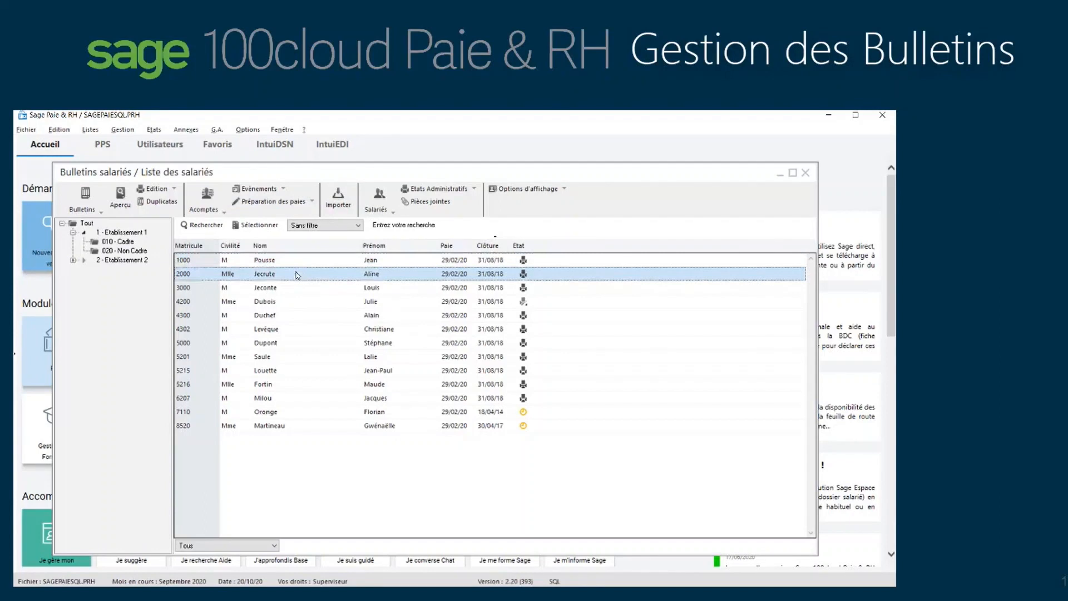
double_click(297, 275)
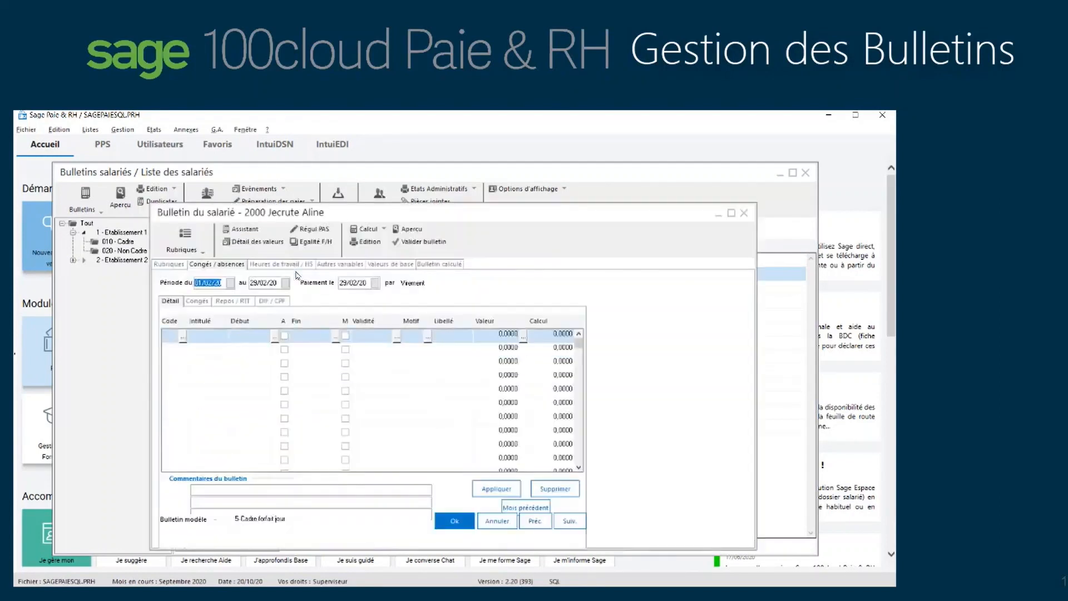
left_click_drag(351, 216, 351, 214)
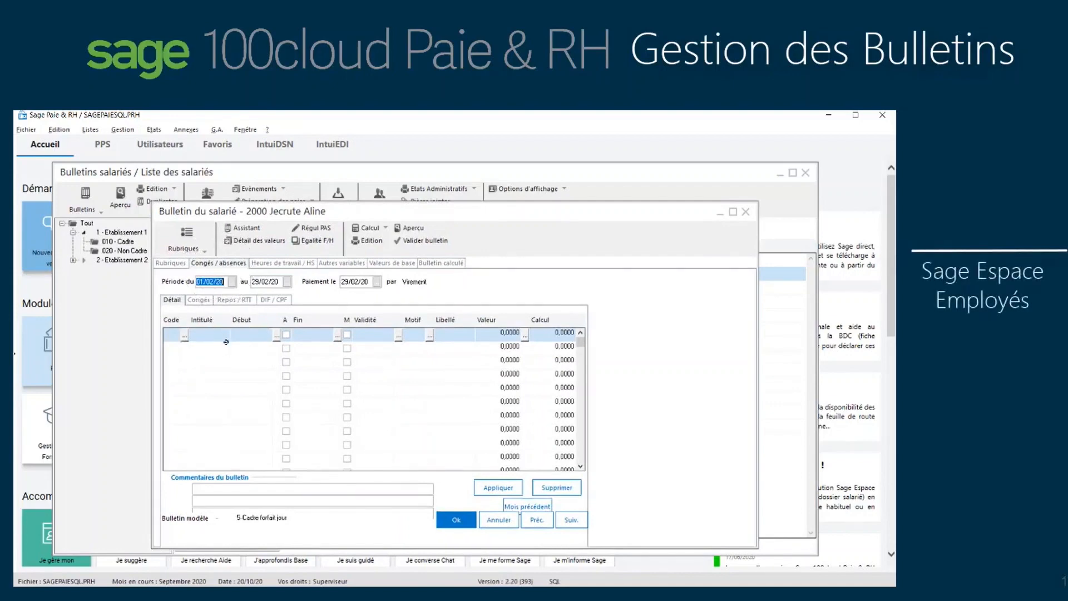
left_click(282, 264)
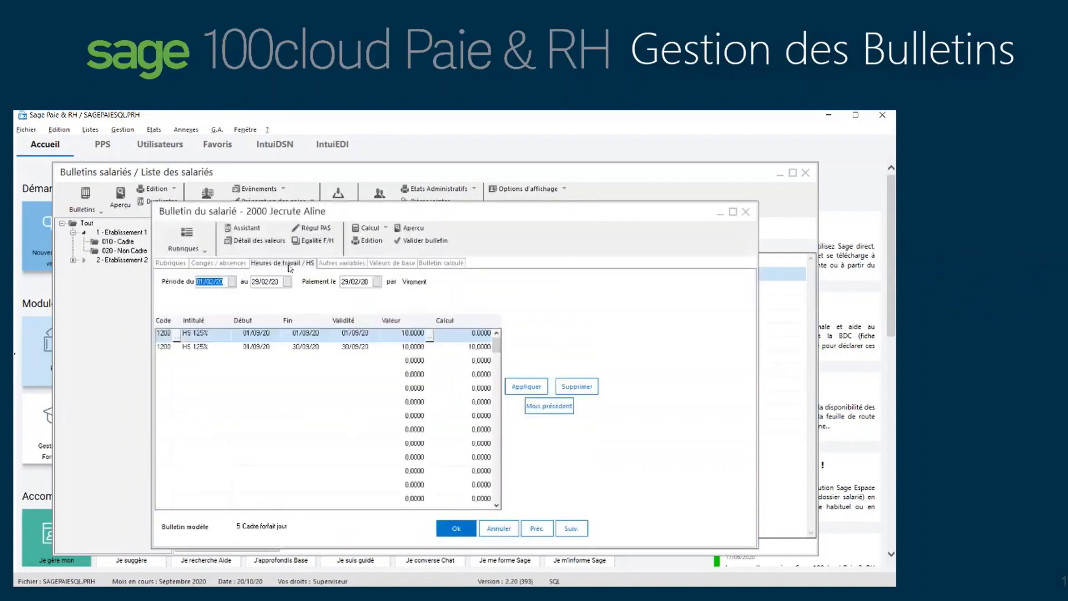
left_click(190, 350)
left_click(341, 351)
Step: Add a Prime pénibilité with a value of 100 to the payslip's other variables, and validate the new entries to display the calculated payslip
left_click(341, 263)
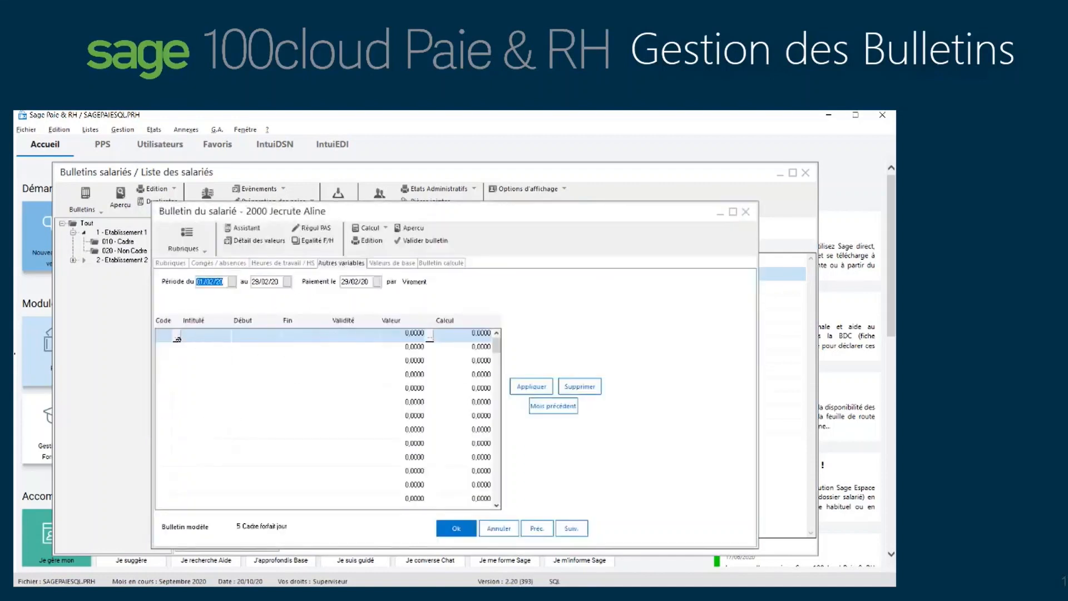
left_click(177, 337)
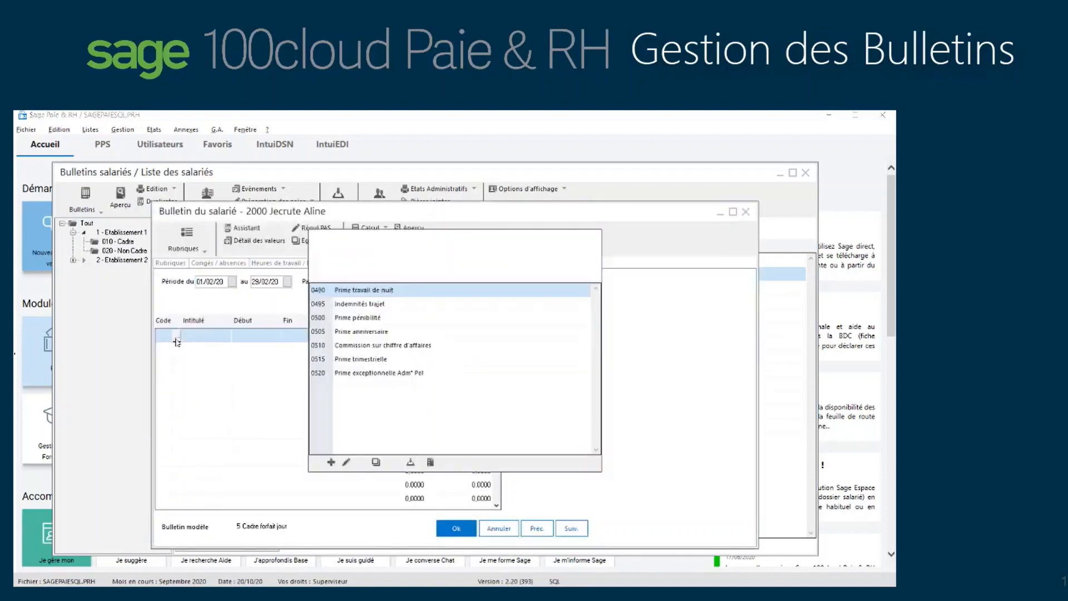
double_click(351, 321)
left_click(392, 334)
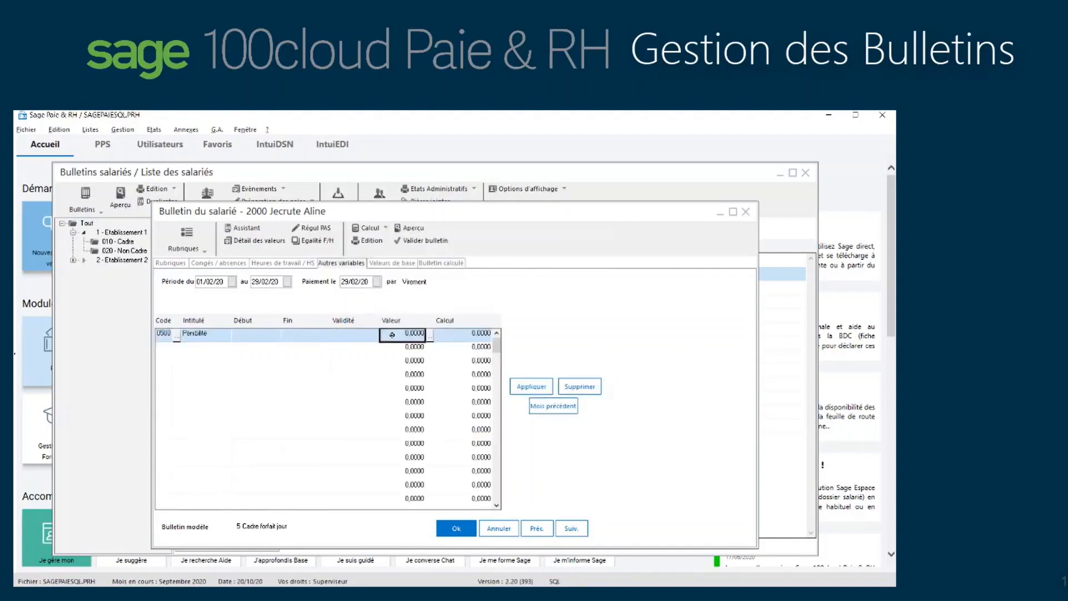
type("100")
left_click(440, 262)
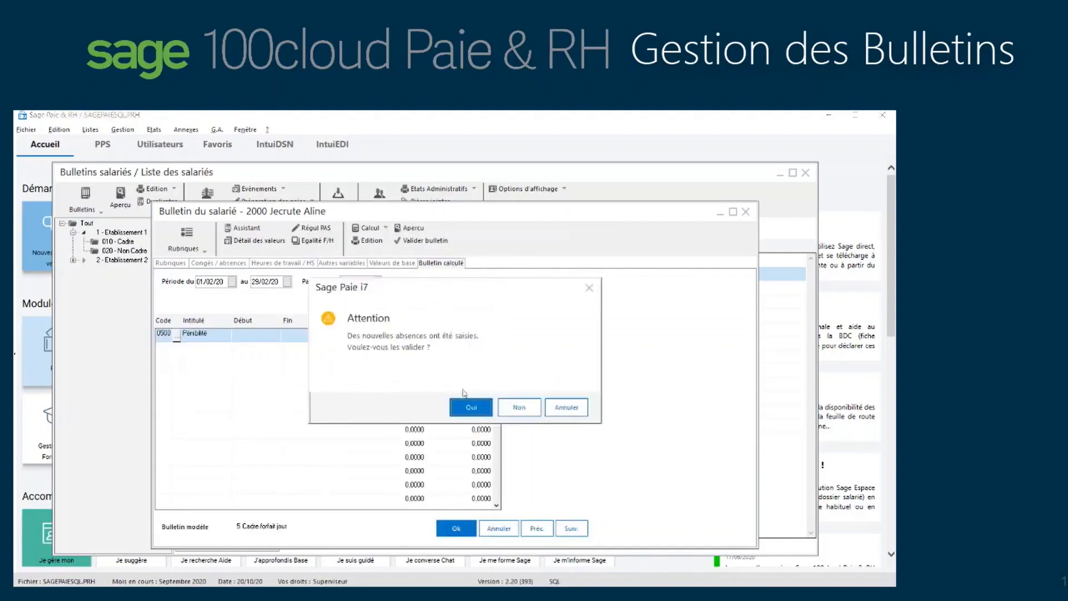
left_click(473, 406)
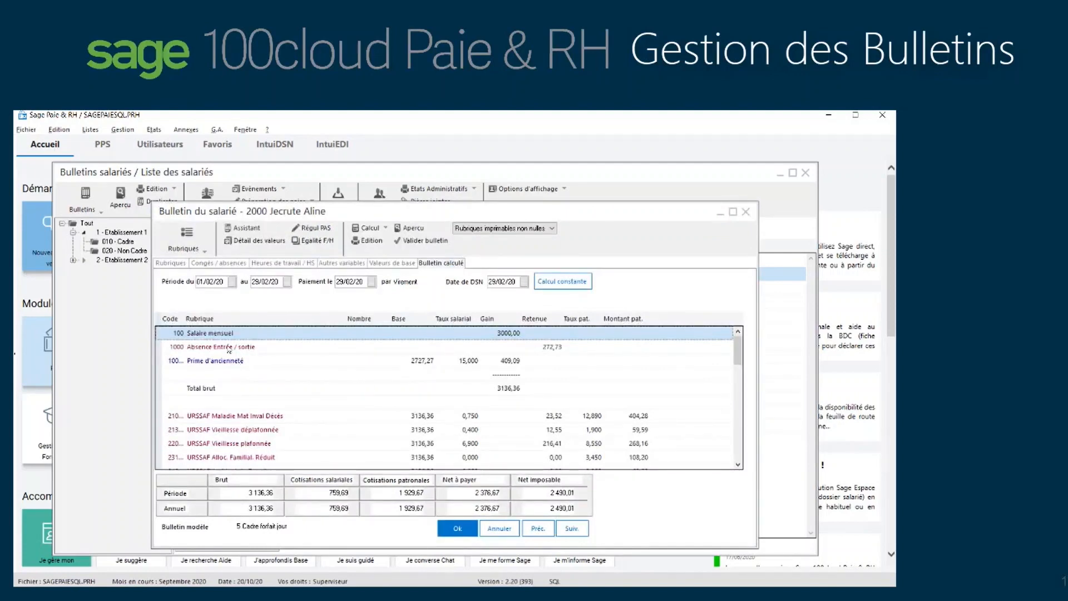
Step: View the comment form of the Salaire mensuel line and the list of withholding tax regularisations, closing both without entries
right_click(229, 366)
left_click(345, 360)
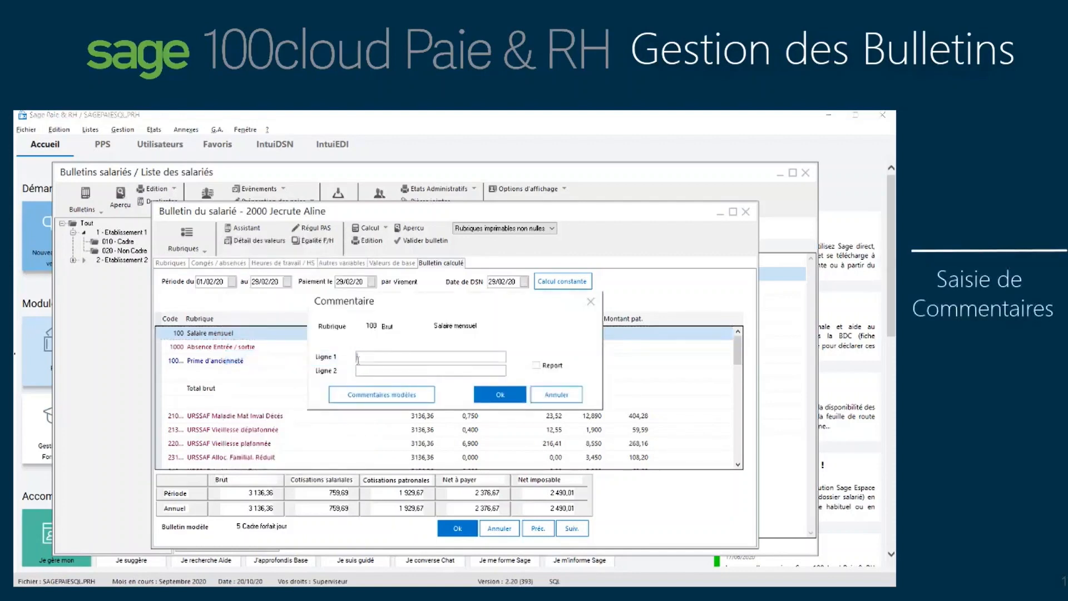
left_click(590, 302)
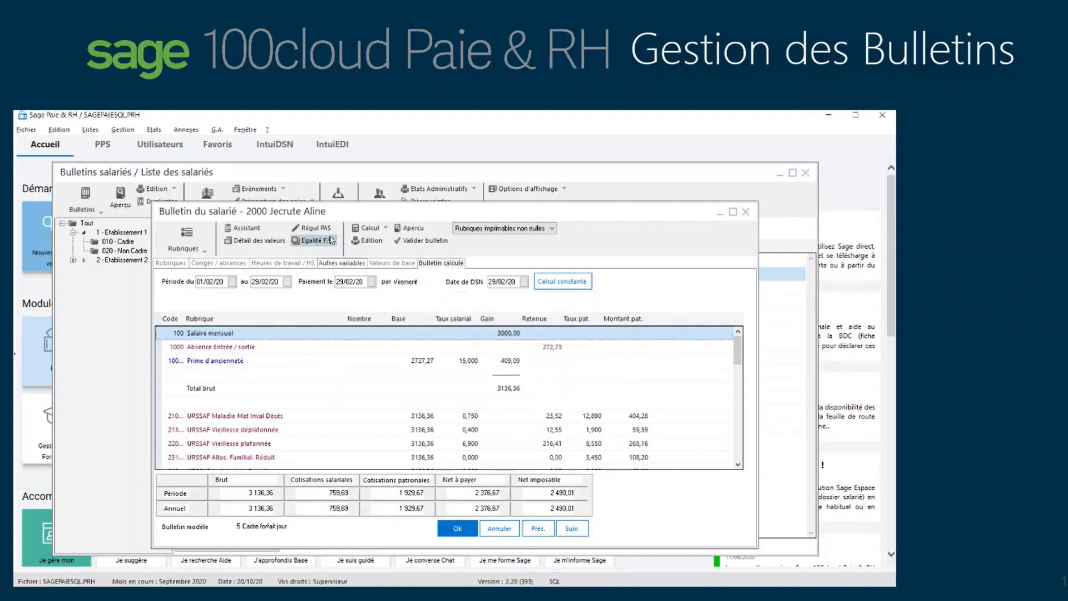
left_click(312, 228)
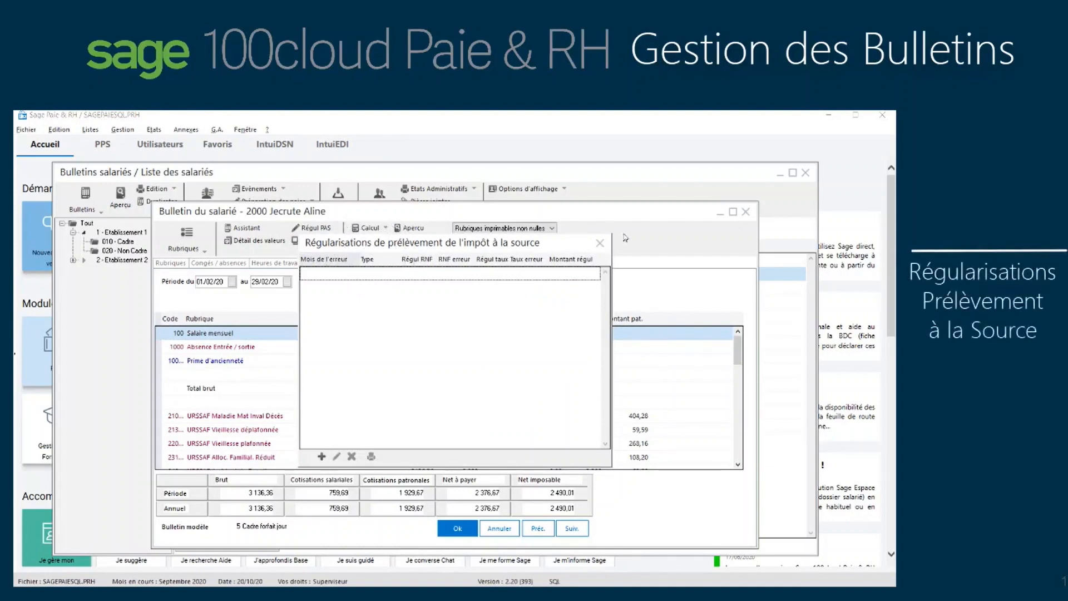
left_click(600, 243)
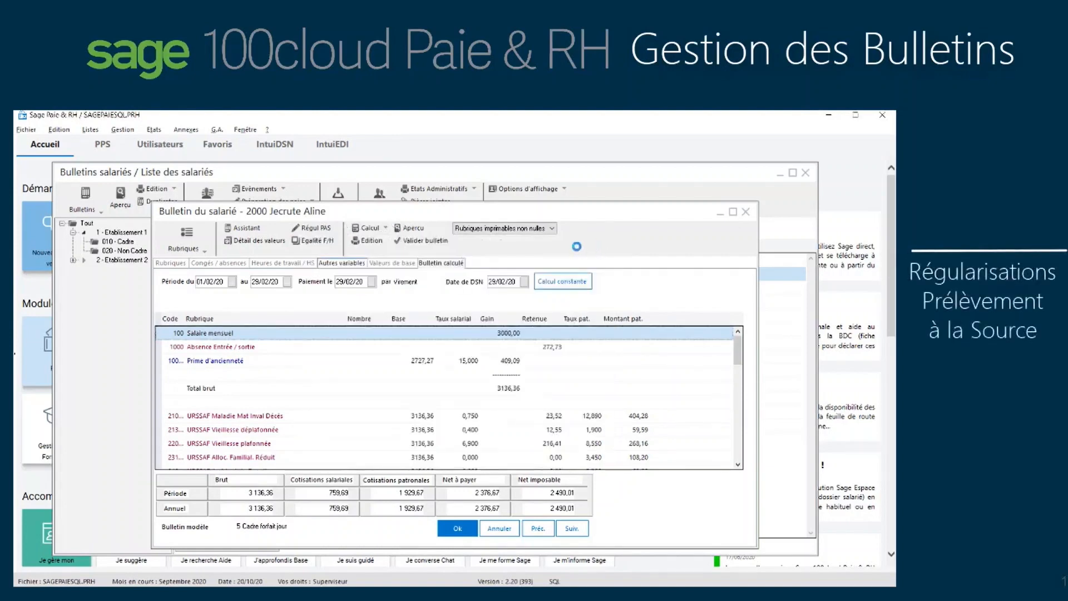
Step: View the reverse calculation form that computes the payslip from the net à payer, and close it without entering an amount
left_click(386, 229)
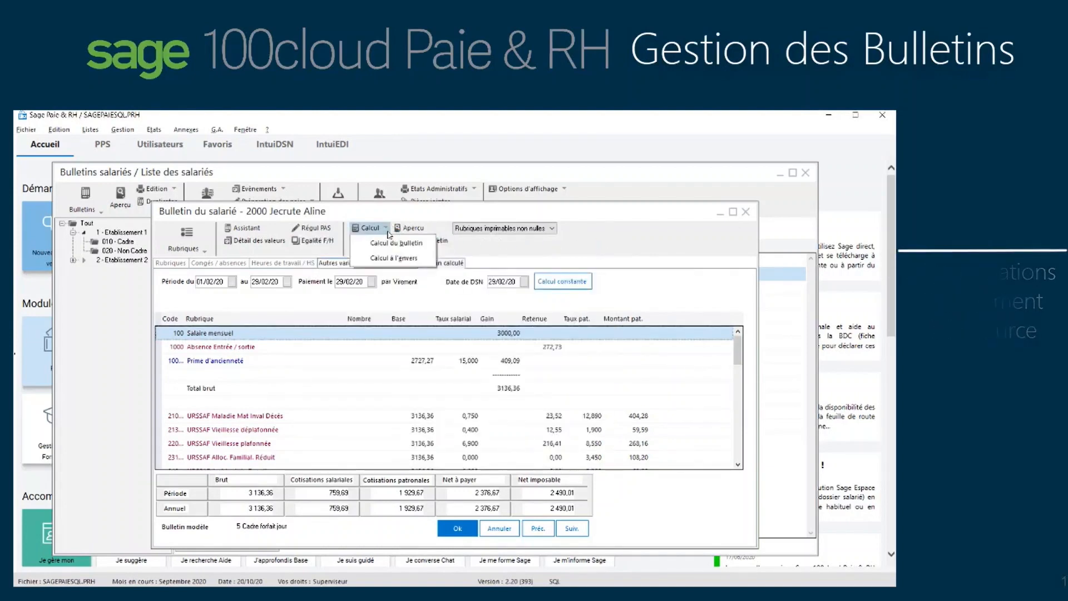
left_click(395, 258)
left_click(517, 299)
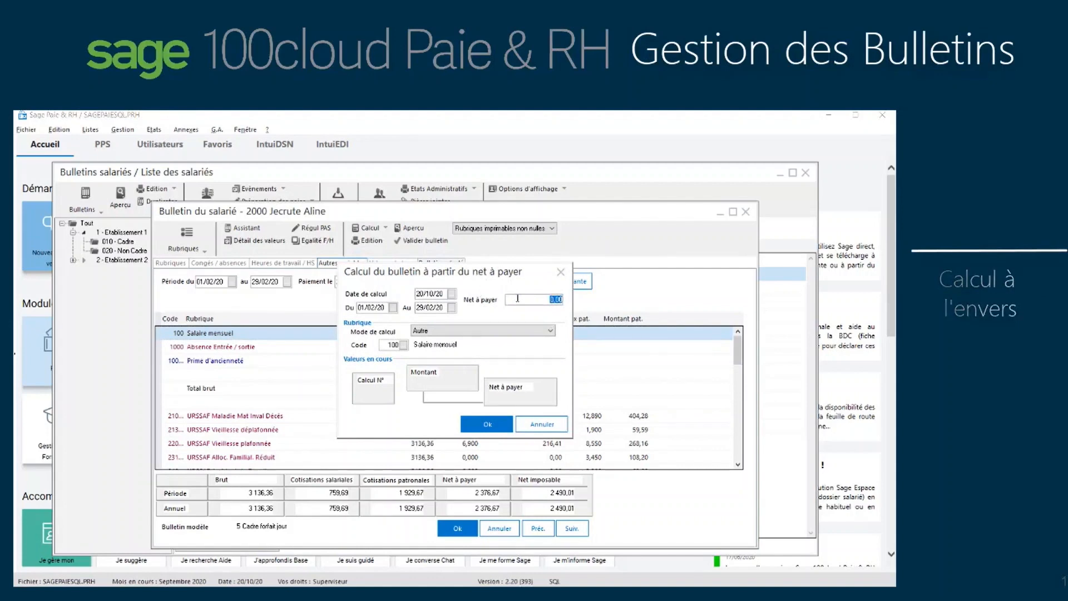
left_click(561, 272)
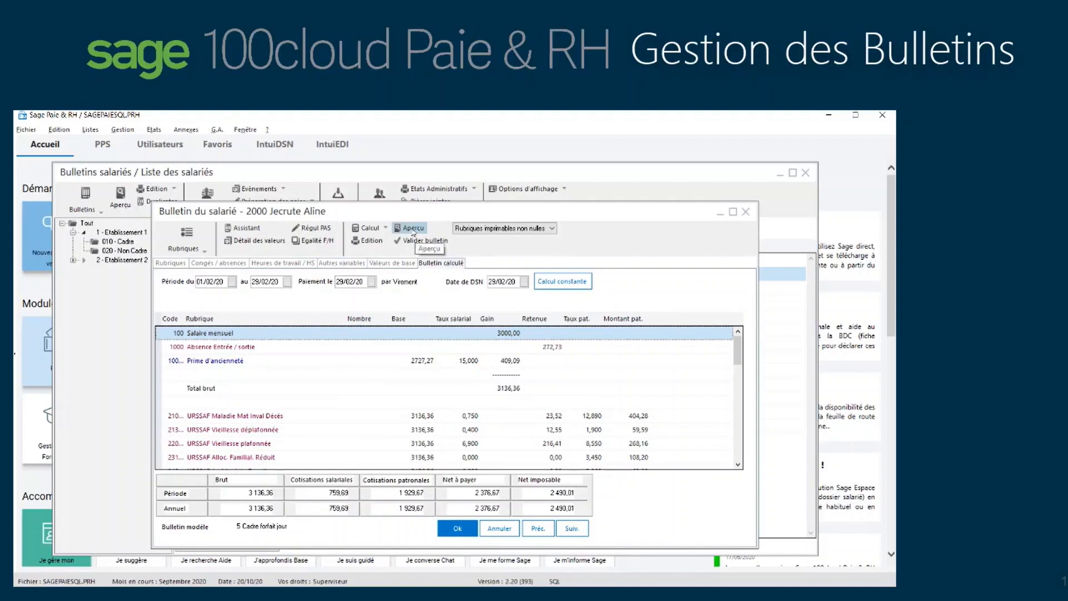
Step: Preview the clarified payslip, review it from the header to the leave counters, and close the preview
left_click(412, 229)
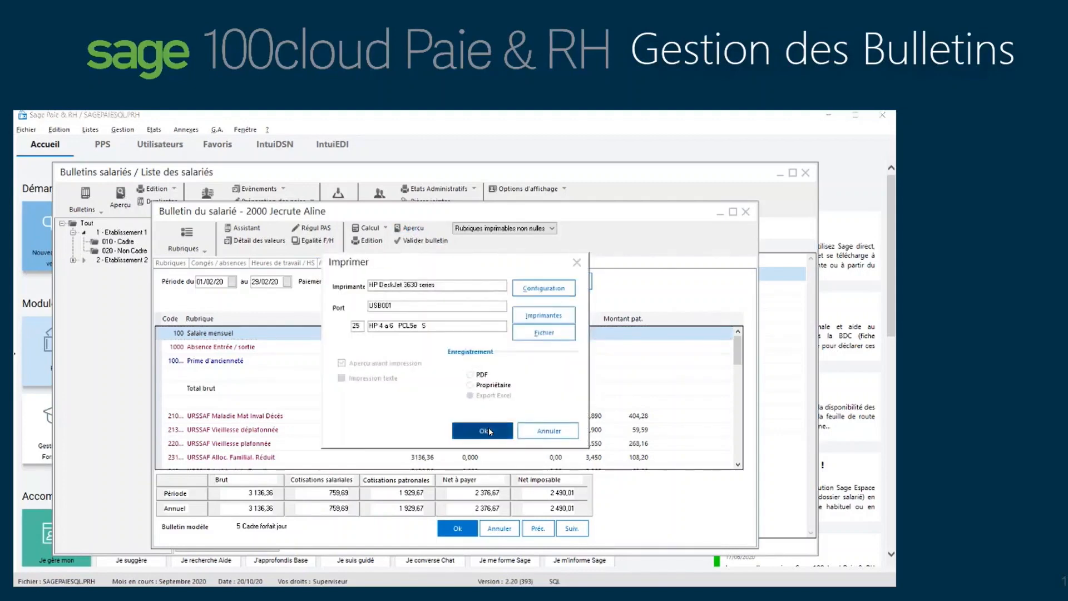
left_click(488, 430)
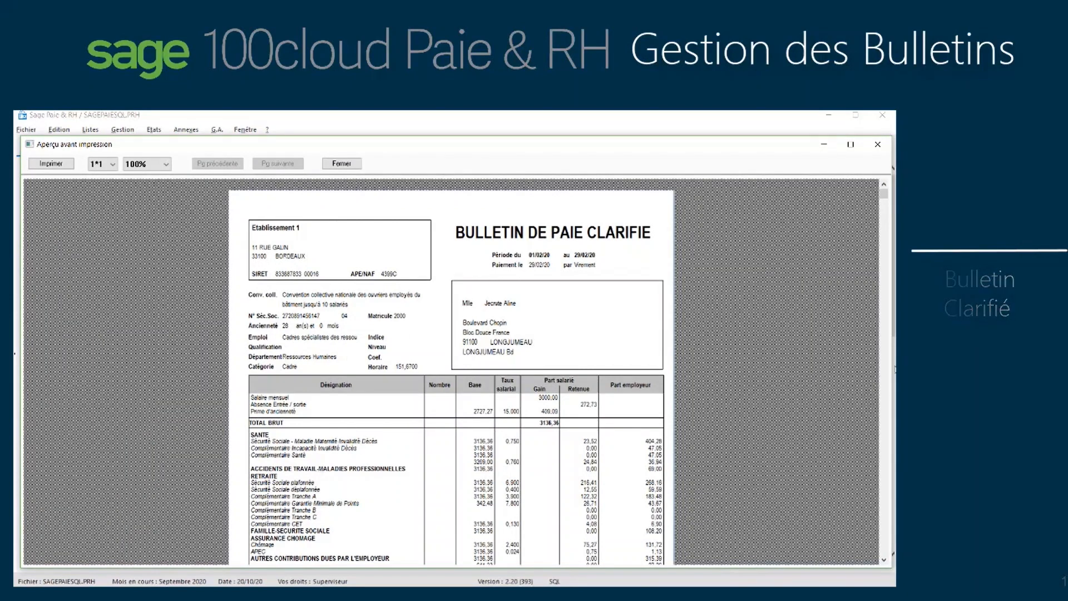
scroll(881, 223, "down", 3)
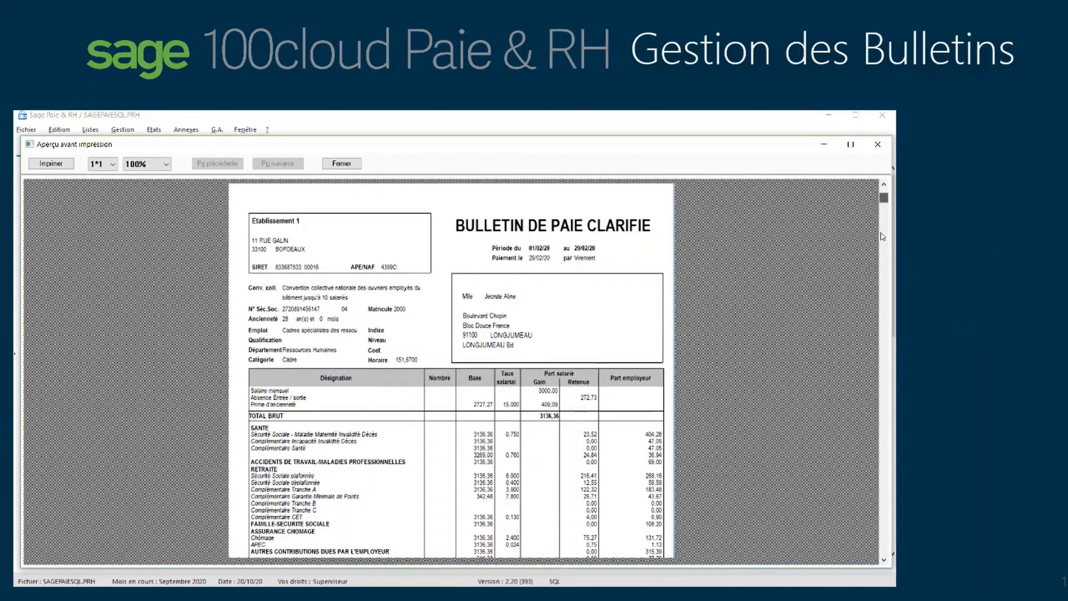
scroll(874, 315, "down", 12)
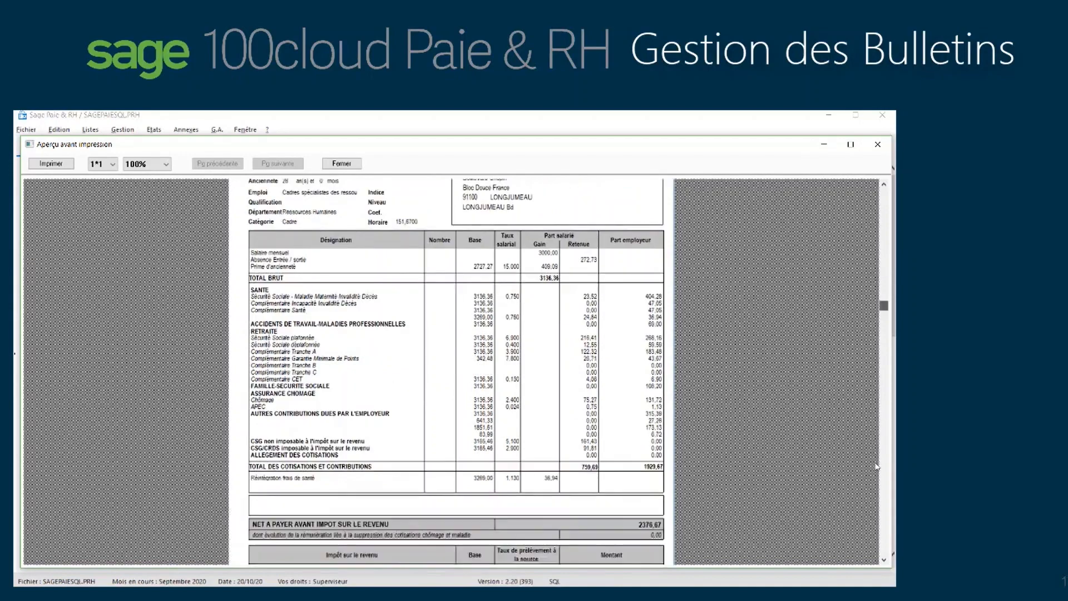
scroll(880, 537, "down", 2)
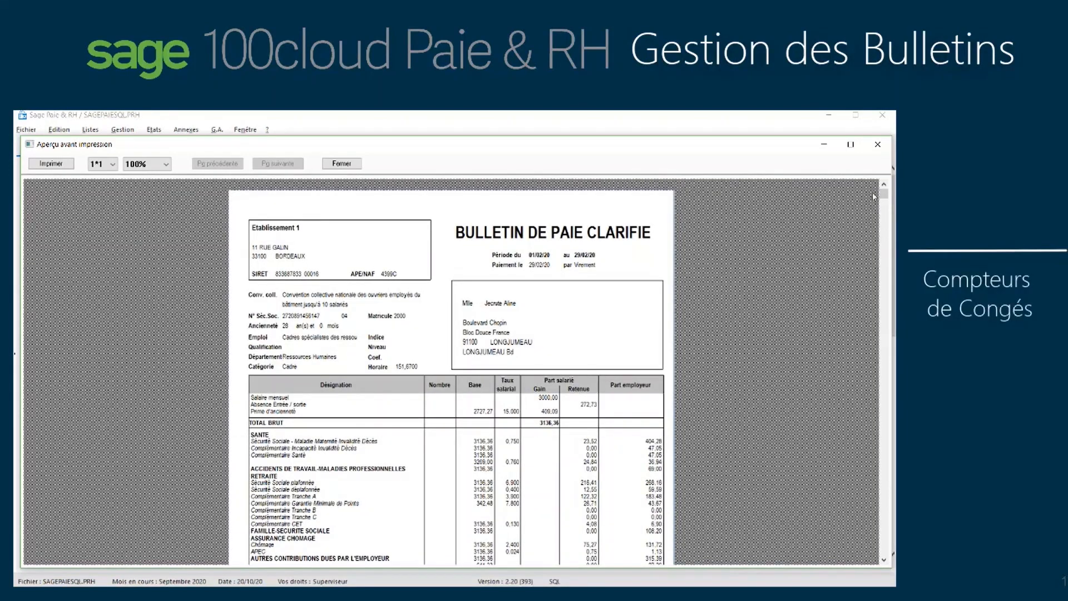
scroll(885, 263, "down", 1)
scroll(886, 263, "down", 10)
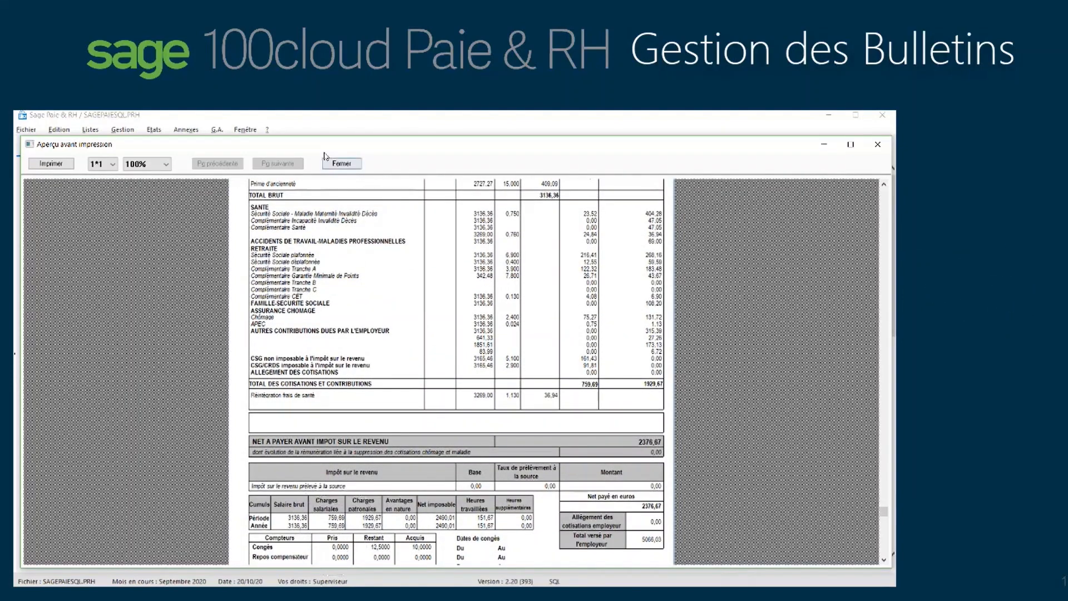
left_click(341, 163)
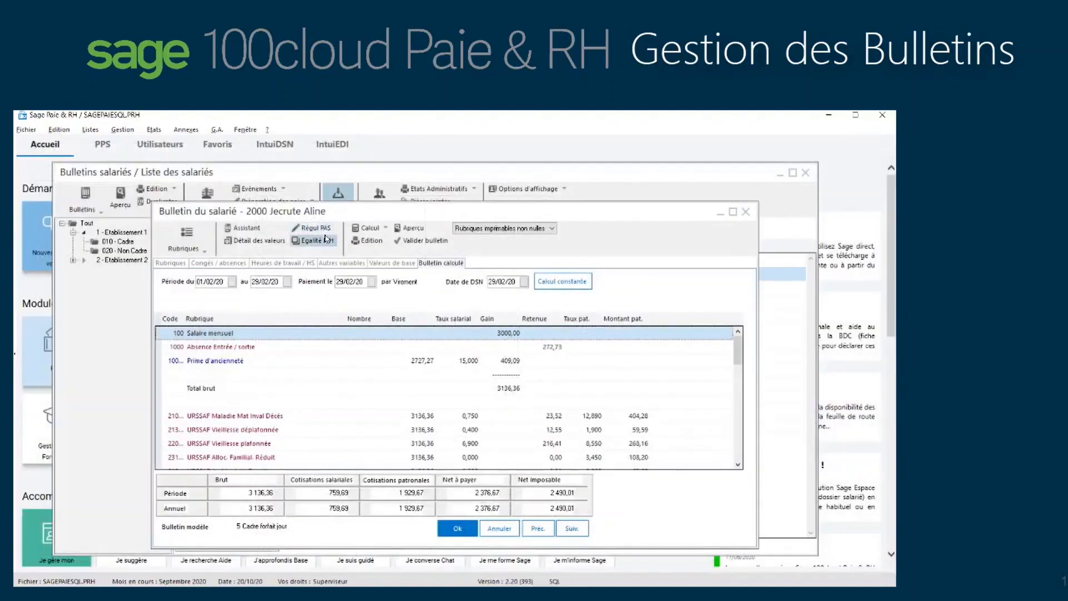
Step: Close the payslip without saving the changes and return to the employee list
left_click(326, 238)
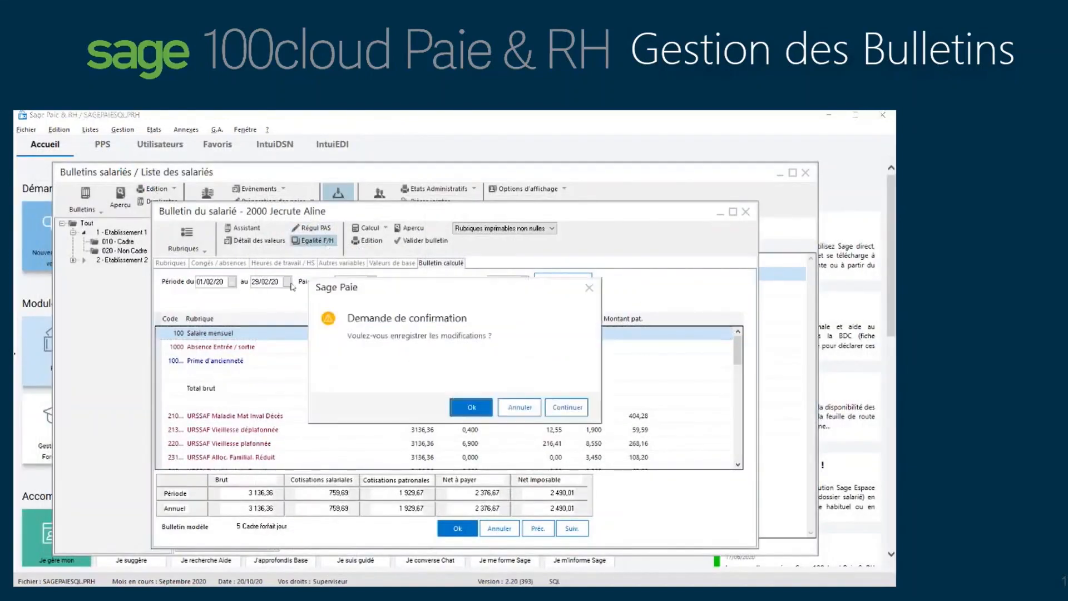
left_click(520, 407)
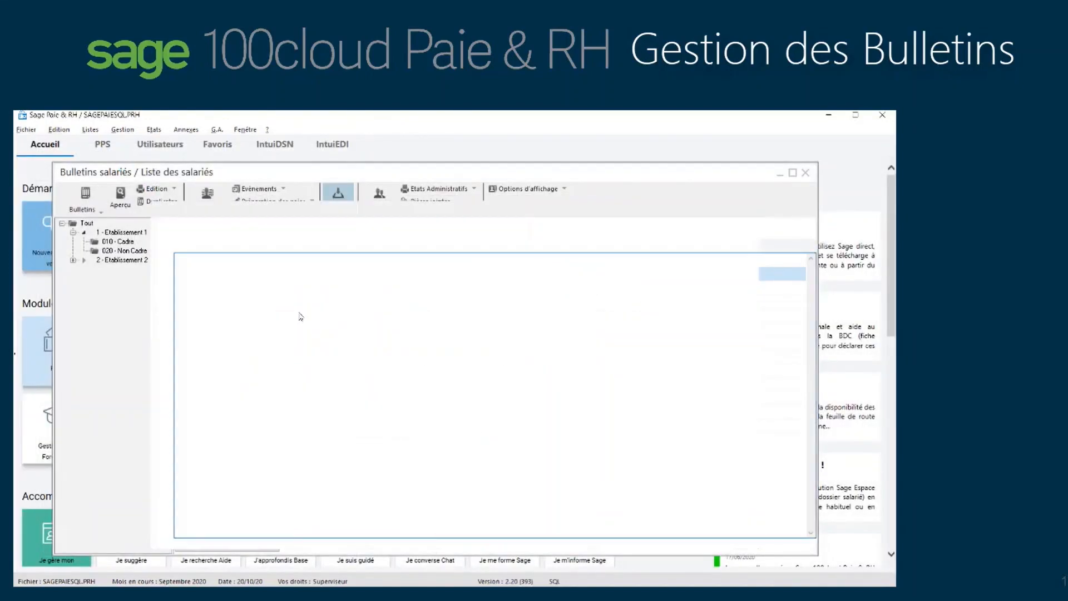
left_click(159, 191)
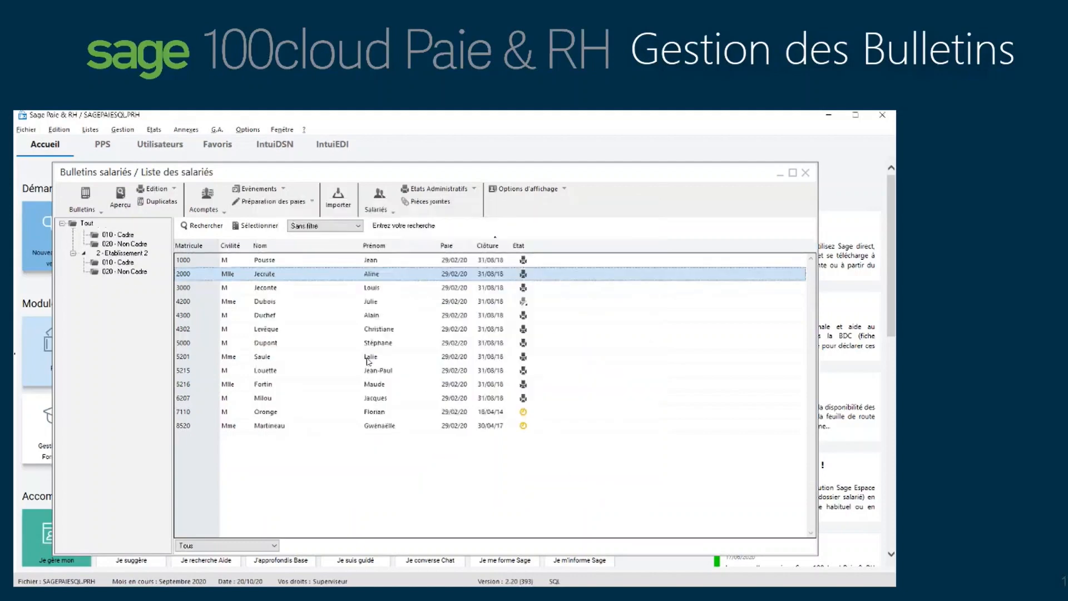
left_click(601, 489)
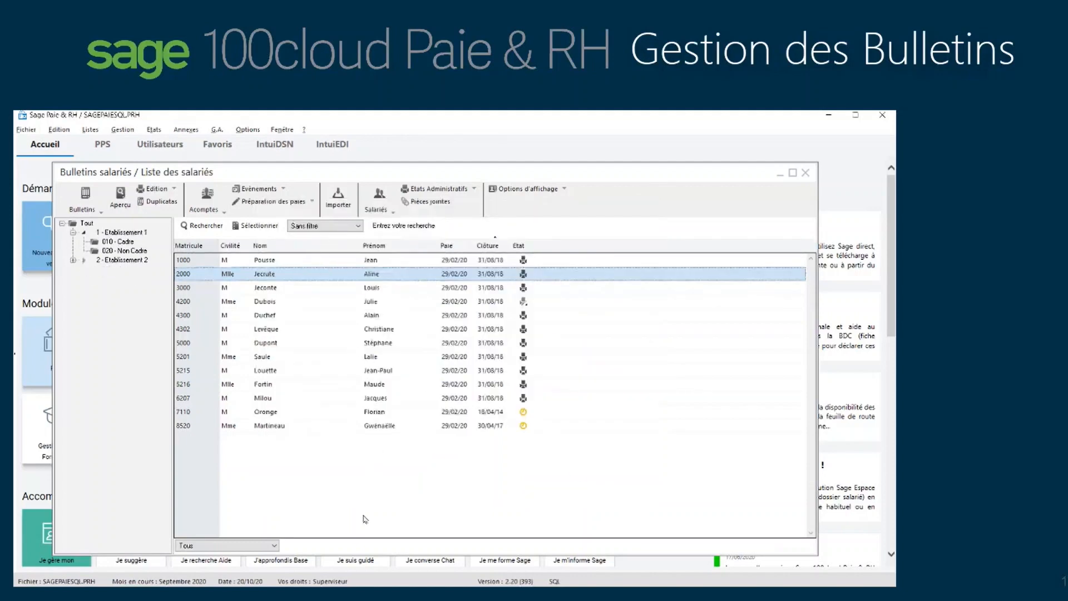
Step: Switch to the Excel workbook Rémunération.xlsx and examine the employer cost charts by gender and by department
mouse_move(151, 594)
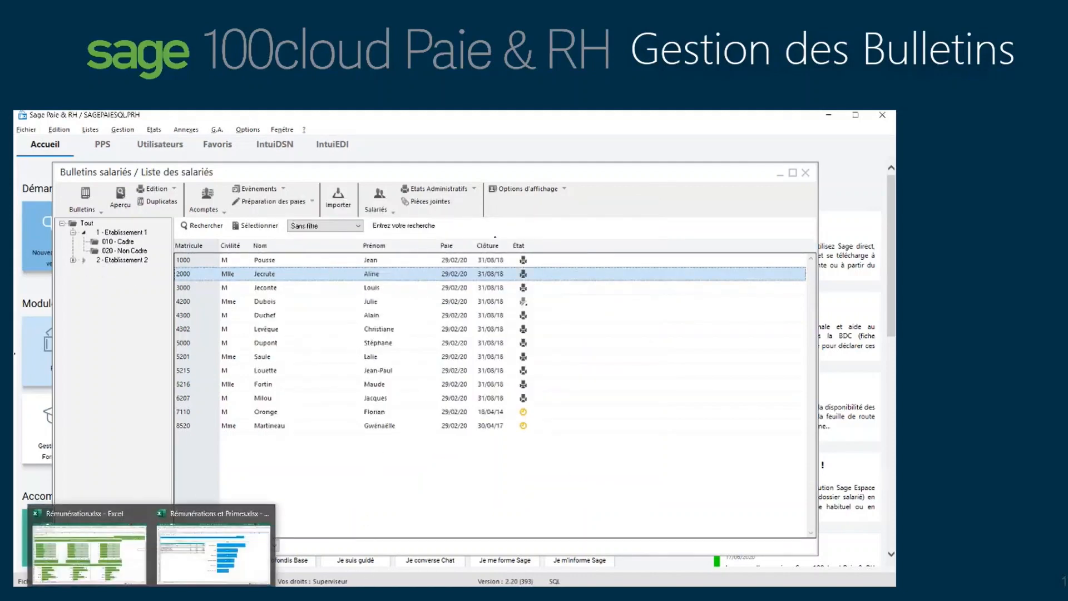
left_click(89, 547)
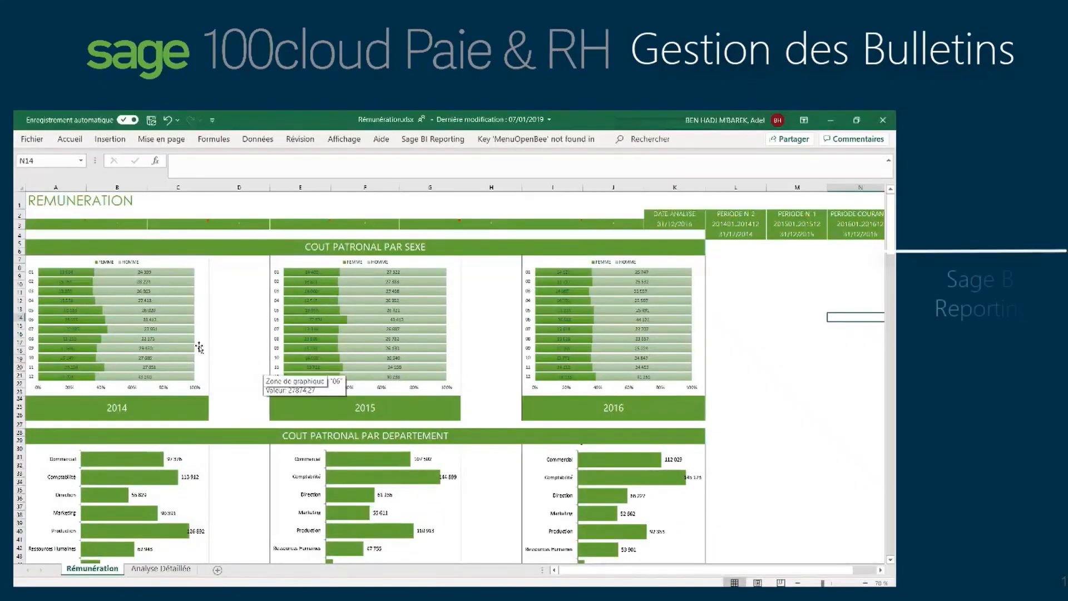
left_click(122, 342)
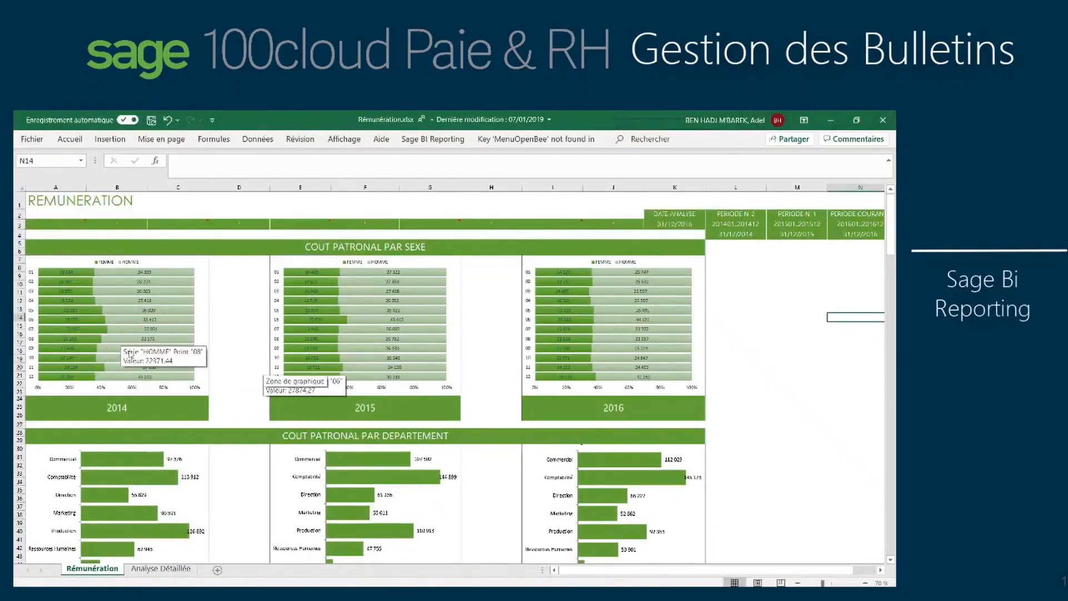
left_click(142, 512)
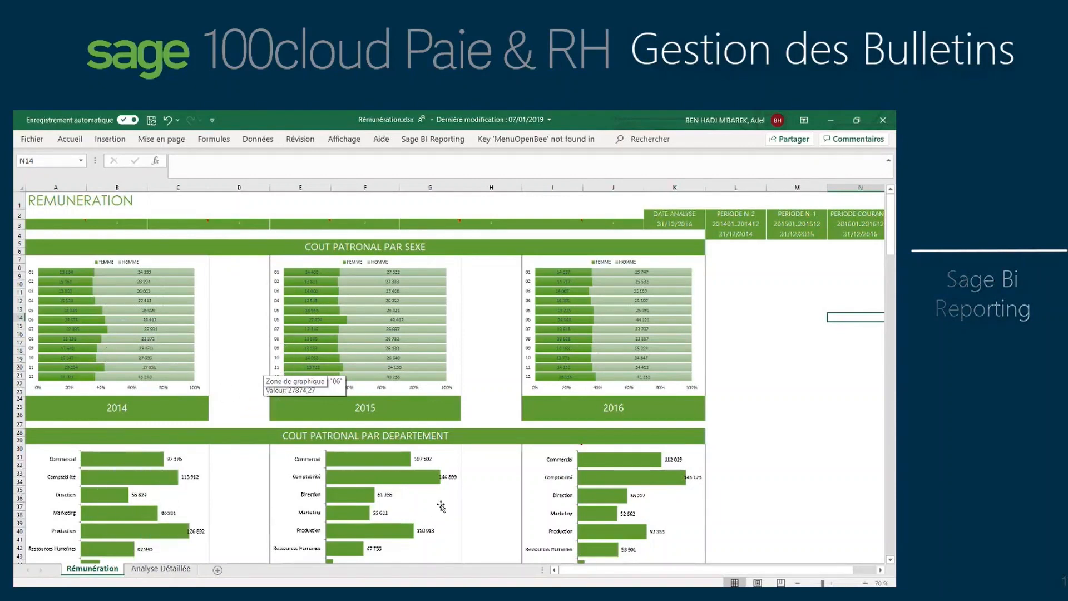
left_click(441, 504)
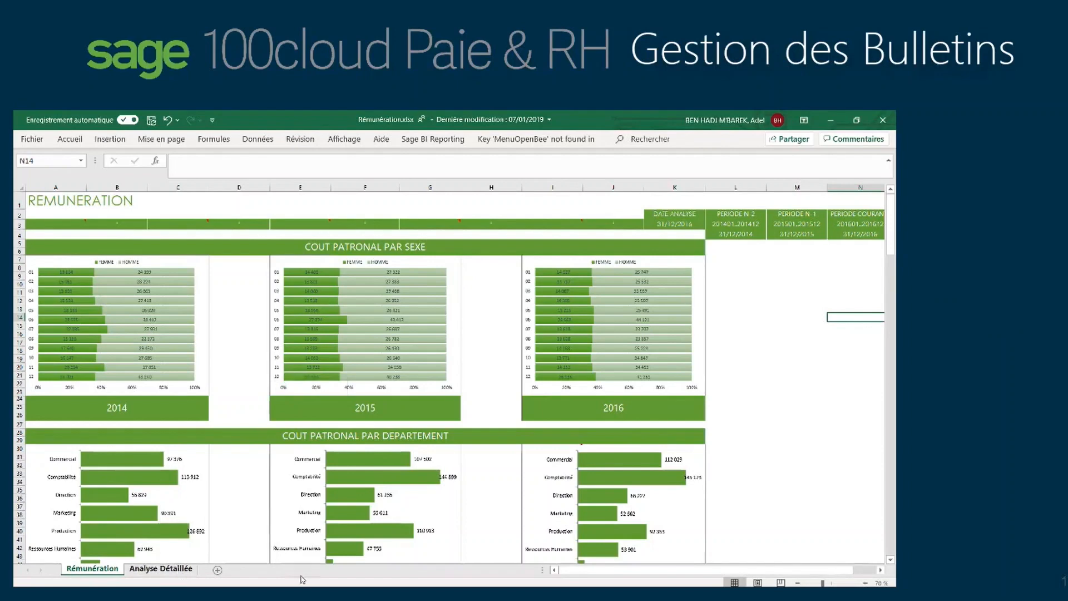
Step: Switch to the Excel workbook Rémunérations et Primes.xlsx to view the gross pay and bonus report by service
left_click(155, 594)
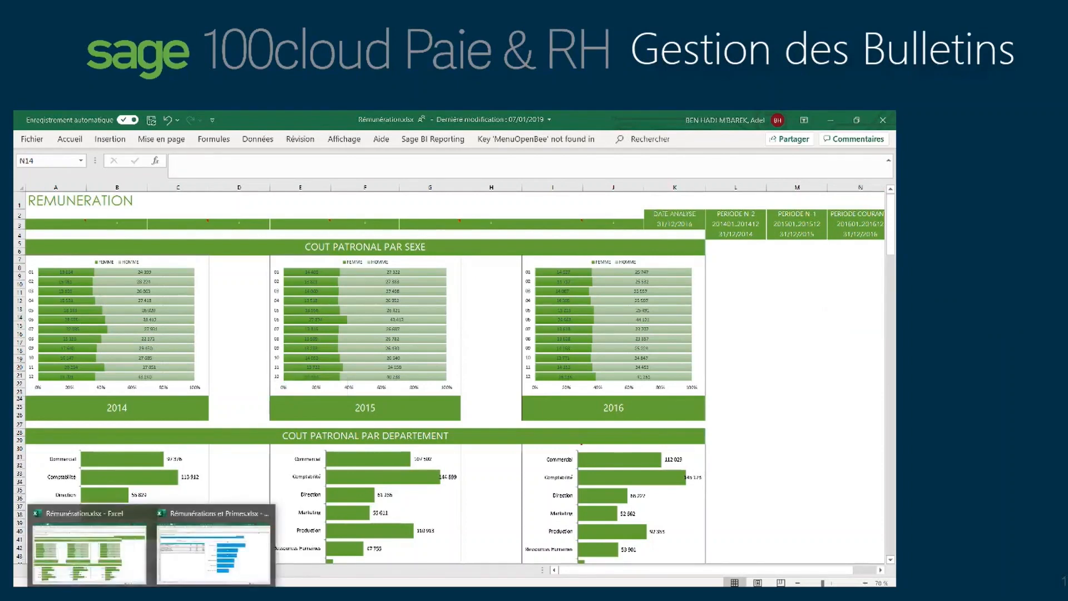
left_click(209, 566)
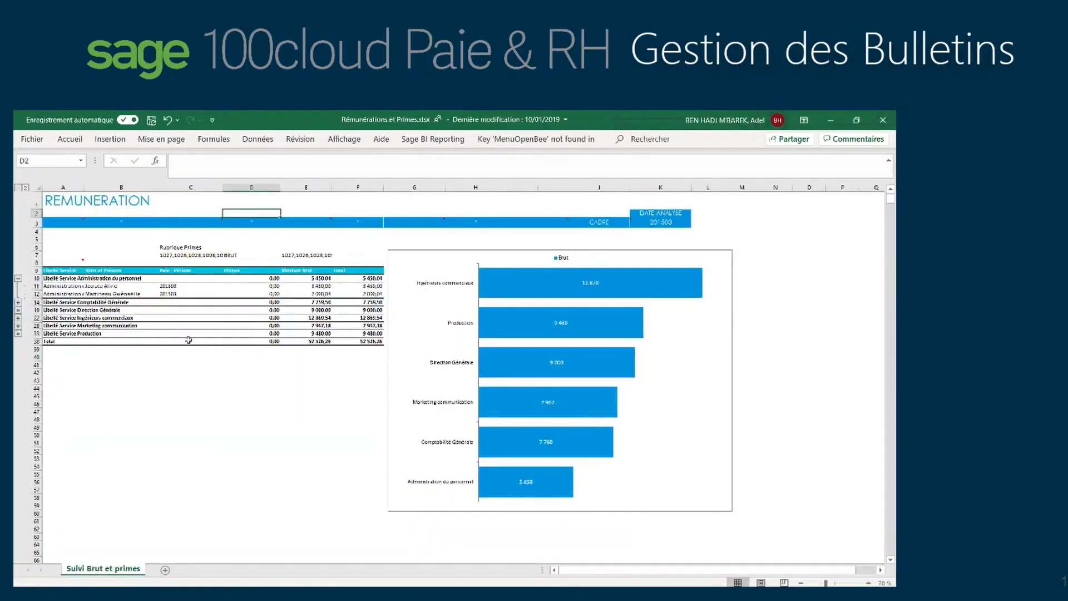